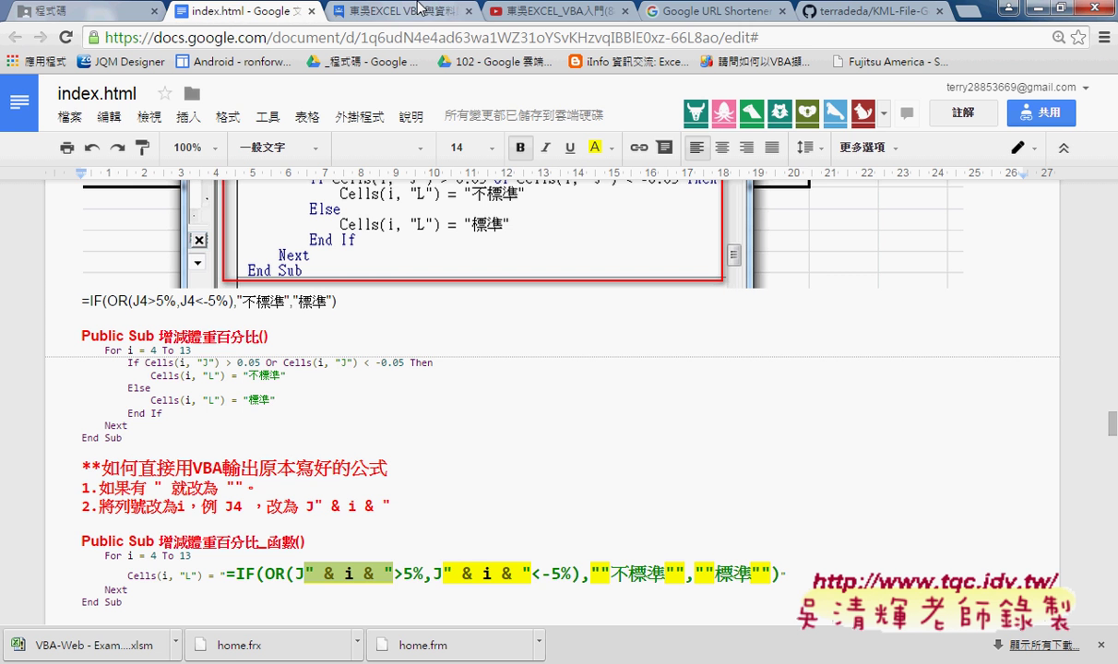
Switch to the YouTube tab with the 東吳EXCEL_VBA入門(88)_02(表單與邏輯函數) playlist.
{"action": "left_click", "coordinate": [551, 11]}
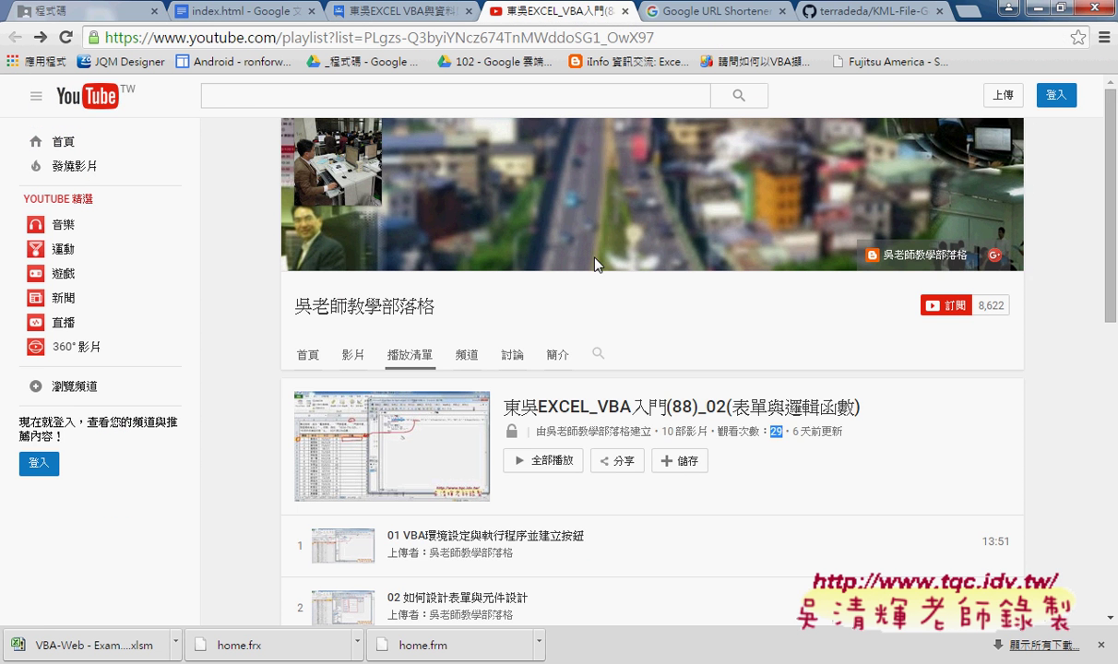
Scroll through the VBA lesson playlist, then return to the index.html notes document.
{"action": "scroll", "coordinate": [568, 254], "scroll_direction": "down", "scroll_amount": 1}
{"action": "scroll", "coordinate": [595, 268], "scroll_direction": "down", "scroll_amount": 2}
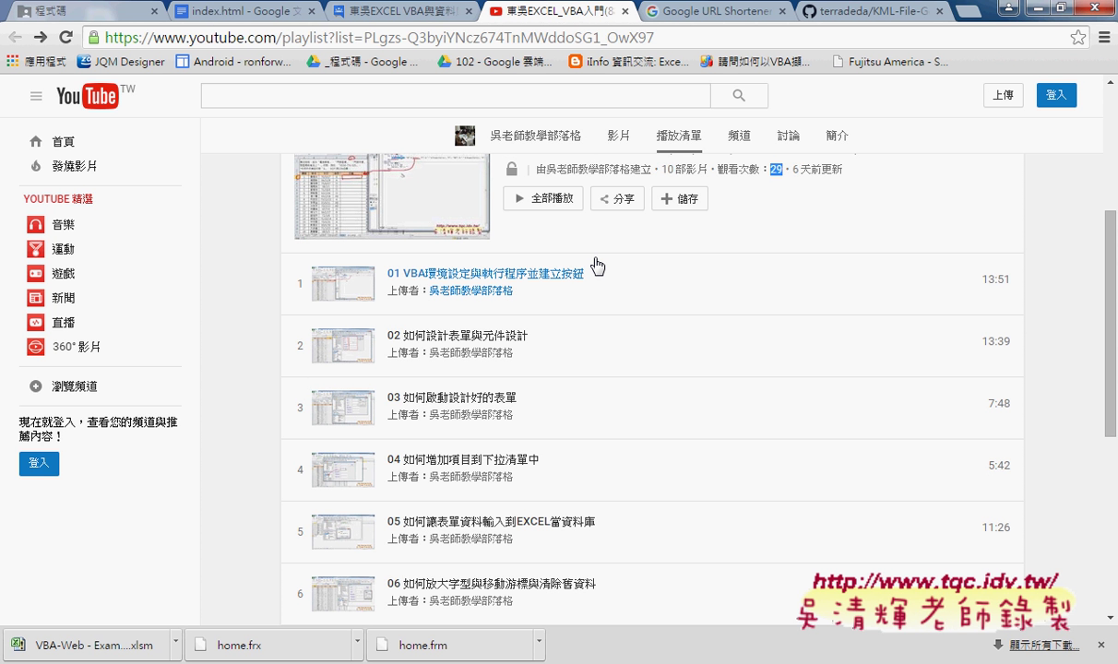
{"action": "left_click", "coordinate": [247, 13]}
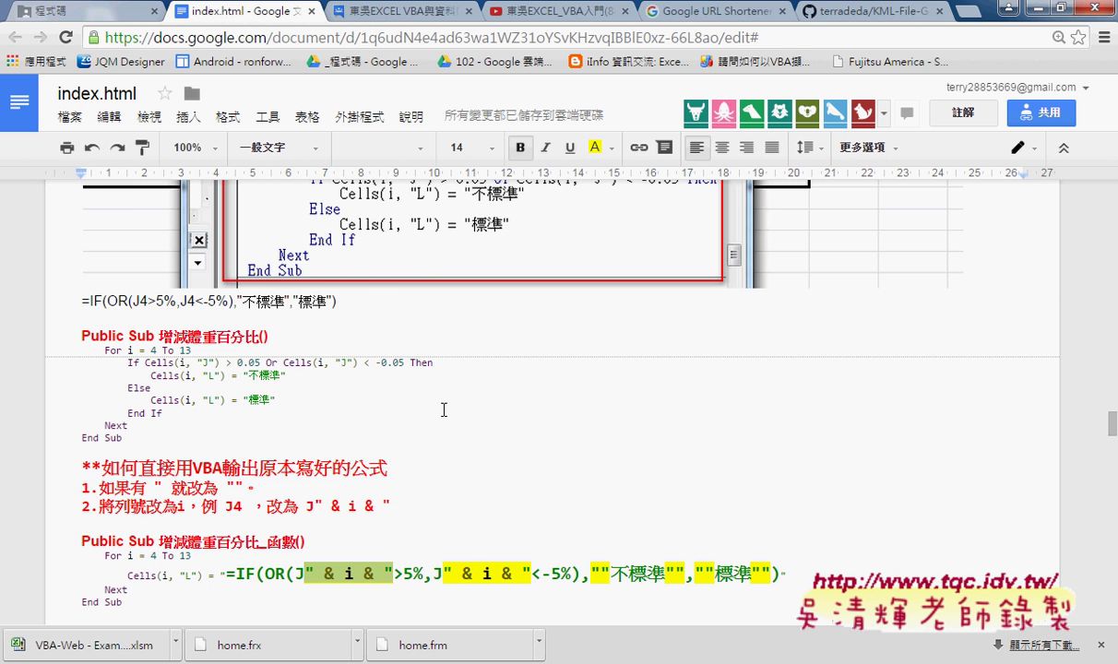
Scroll to the Public Function notes, highlight 'Function', and minimize Chrome.
{"action": "left_click", "coordinate": [444, 480]}
{"action": "scroll", "coordinate": [444, 481], "scroll_direction": "down", "scroll_amount": 2}
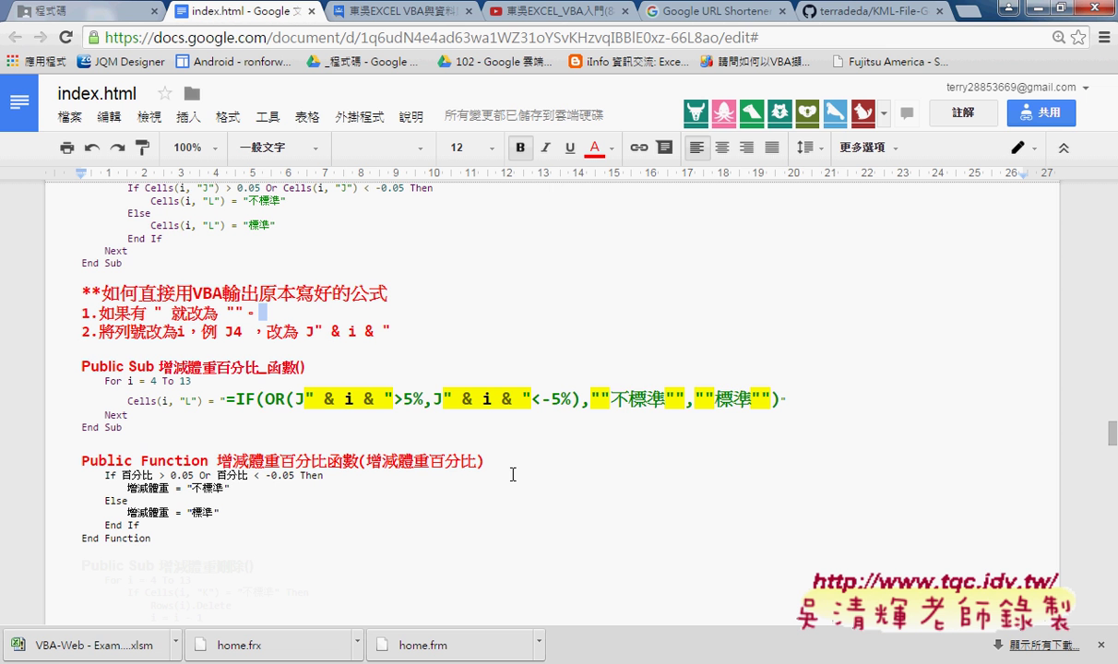
{"action": "left_click_drag", "start_coordinate": [140, 459], "coordinate": [204, 460]}
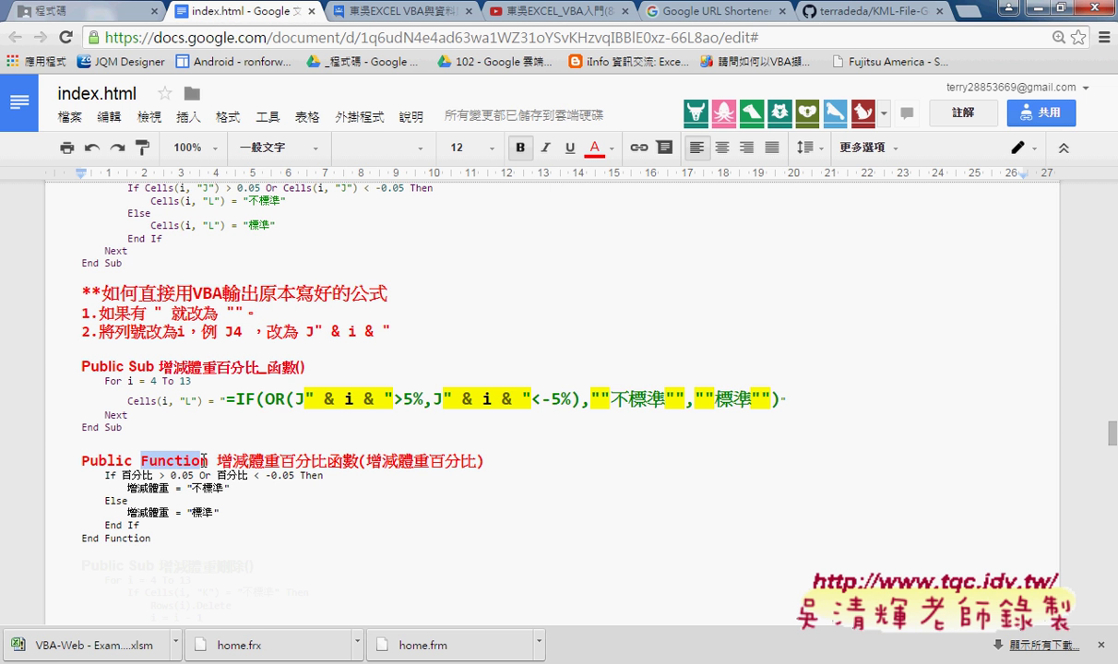
{"action": "left_click", "coordinate": [1035, 8]}
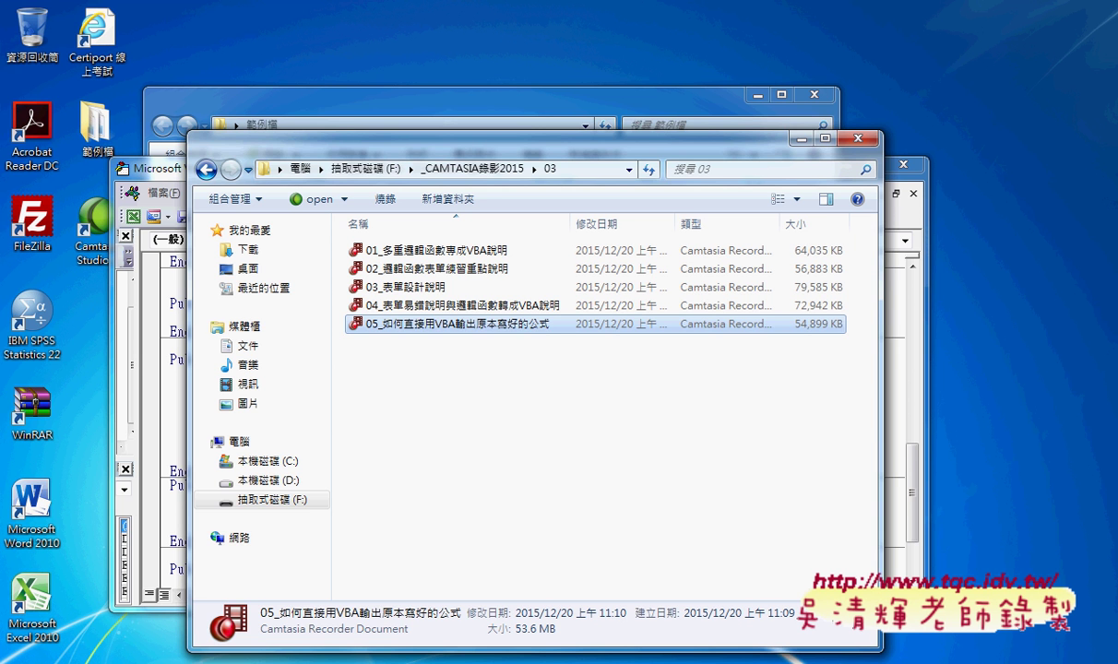
Trial the user-defined 增減體重百分比函數 with argument J4 in M4, then cancel without entering it.
{"action": "left_click", "coordinate": [231, 595]}
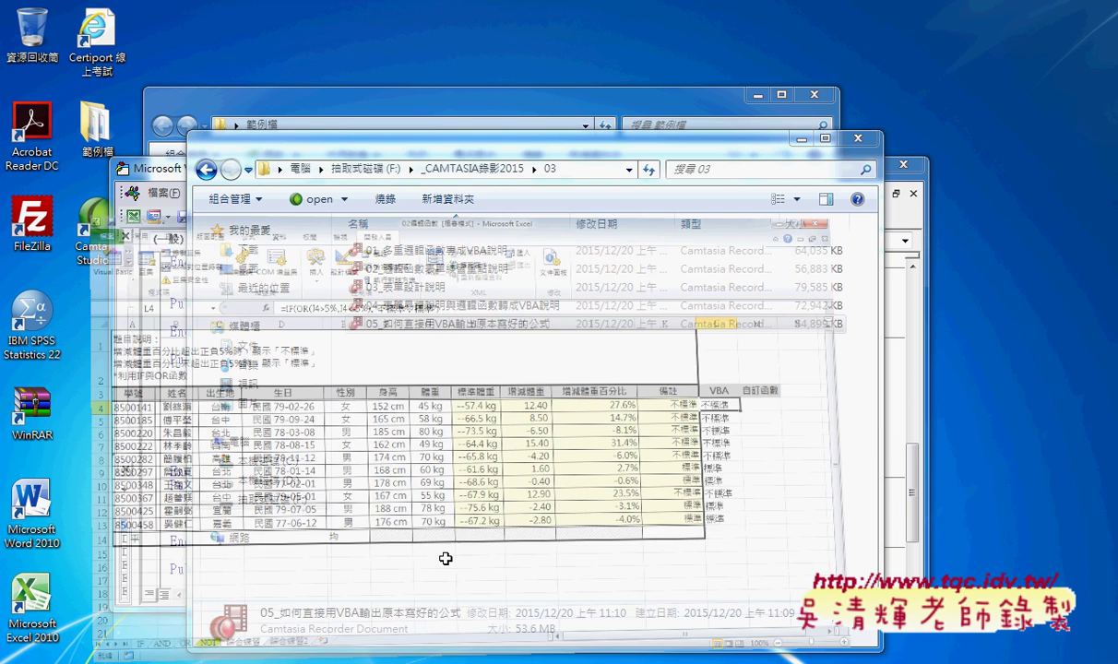
{"action": "left_click", "coordinate": [1015, 291]}
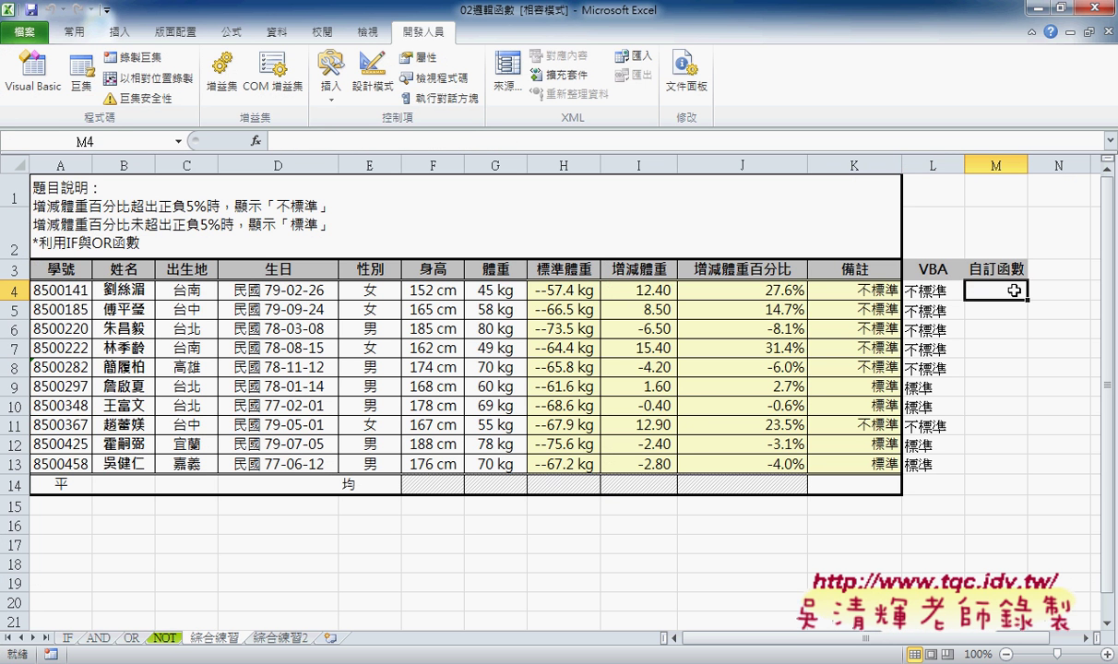
{"action": "left_click", "coordinate": [256, 141]}
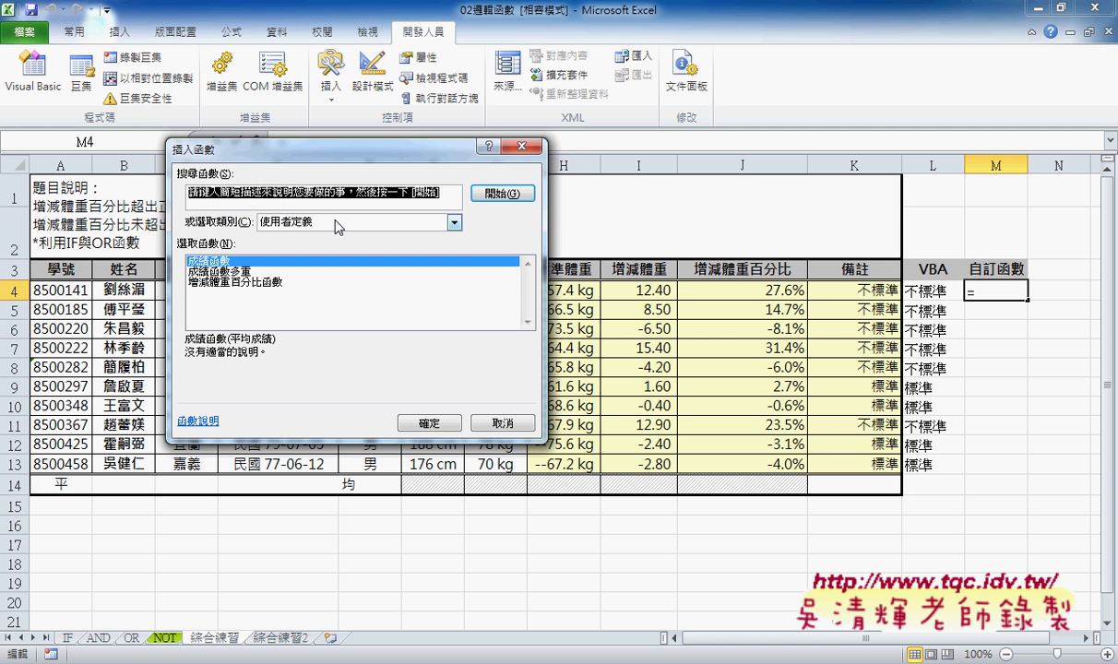
{"action": "left_click", "coordinate": [201, 282]}
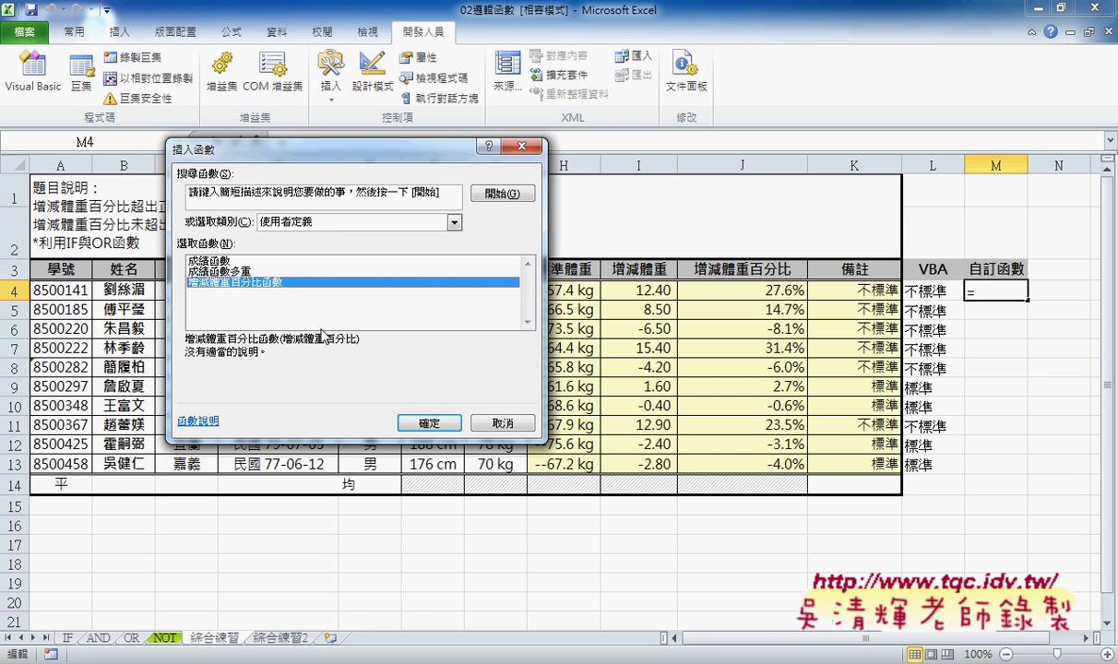
{"action": "left_click", "coordinate": [408, 423]}
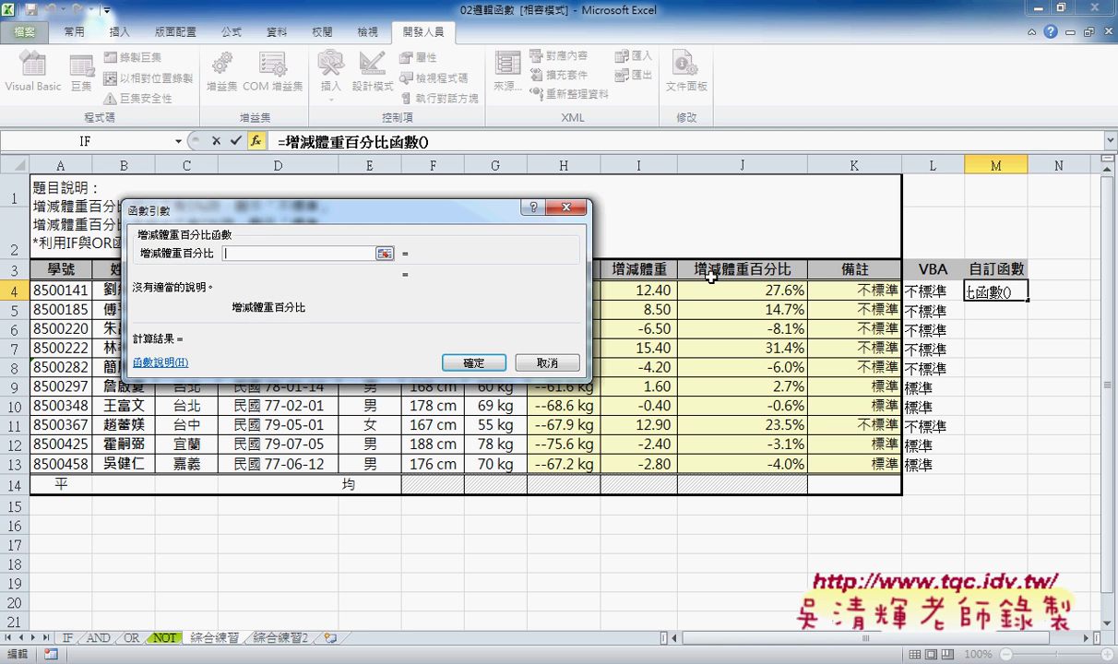
{"action": "left_click", "coordinate": [778, 296]}
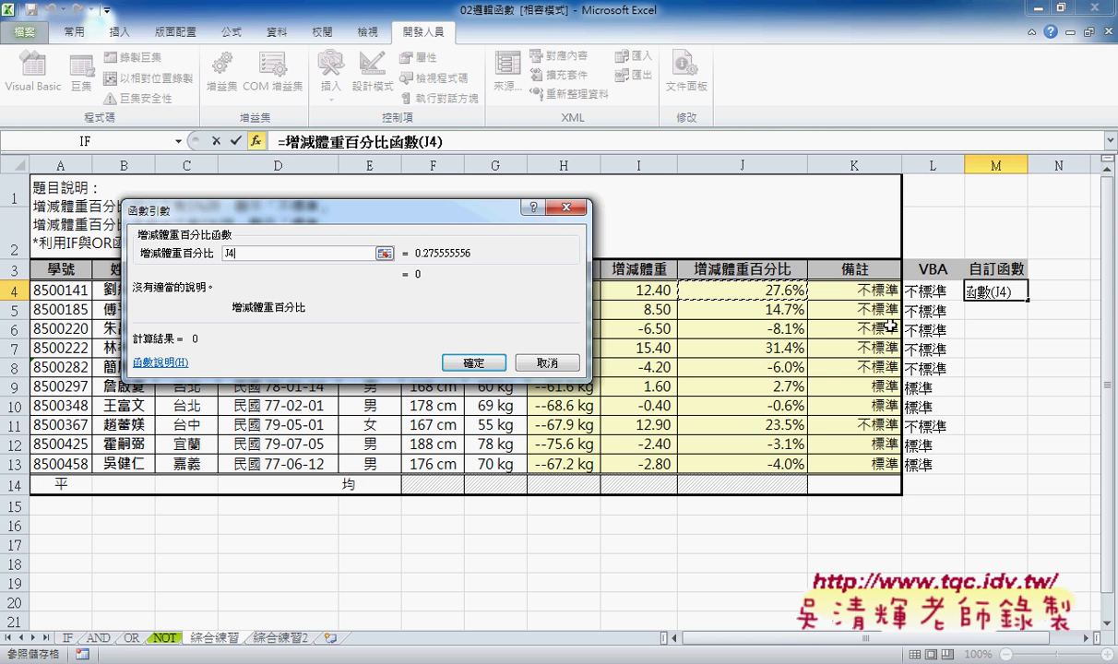
{"action": "left_click", "coordinate": [546, 363]}
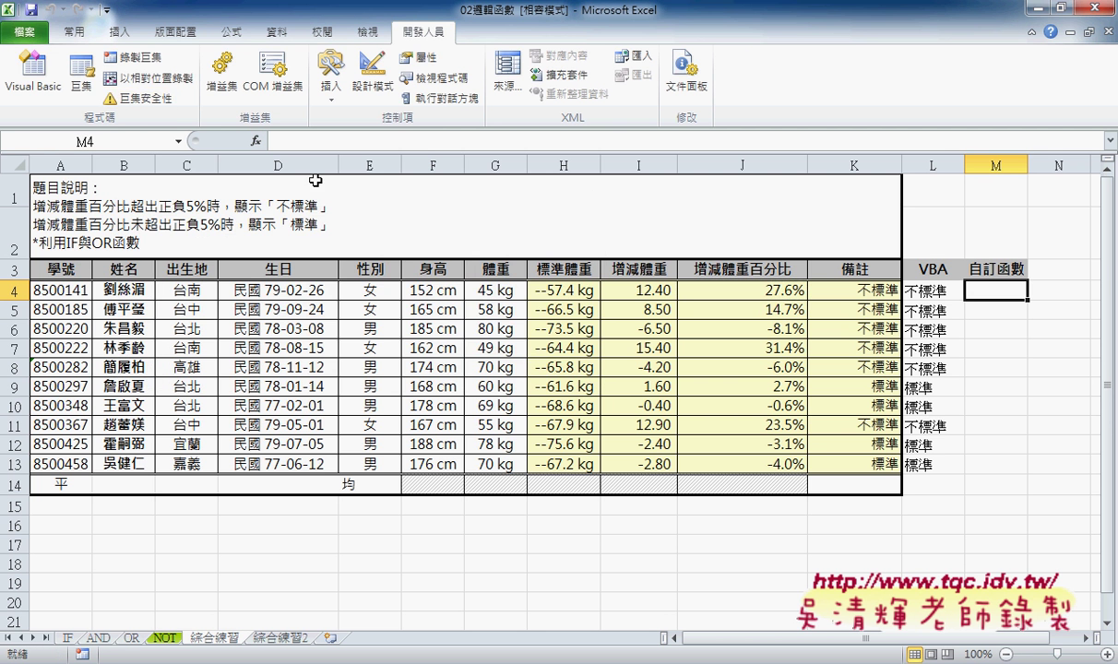
Open the VBA editor and highlight 'Function' in the 增減體重百分比函數 header.
{"action": "left_click", "coordinate": [33, 74]}
{"action": "scroll", "coordinate": [357, 272], "scroll_direction": "down", "scroll_amount": 2}
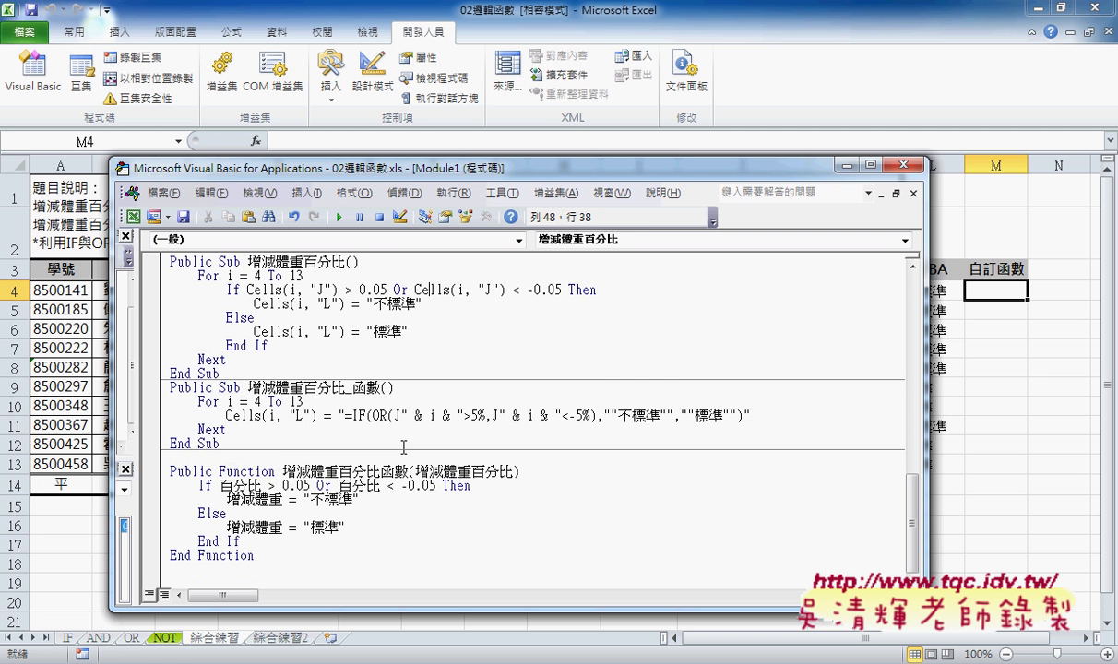
{"action": "left_click", "coordinate": [247, 388]}
{"action": "left_click_drag", "start_coordinate": [218, 471], "coordinate": [275, 471]}
Look at the Insert 程序 dialog with Function type, then cancel it.
{"action": "left_click", "coordinate": [307, 193]}
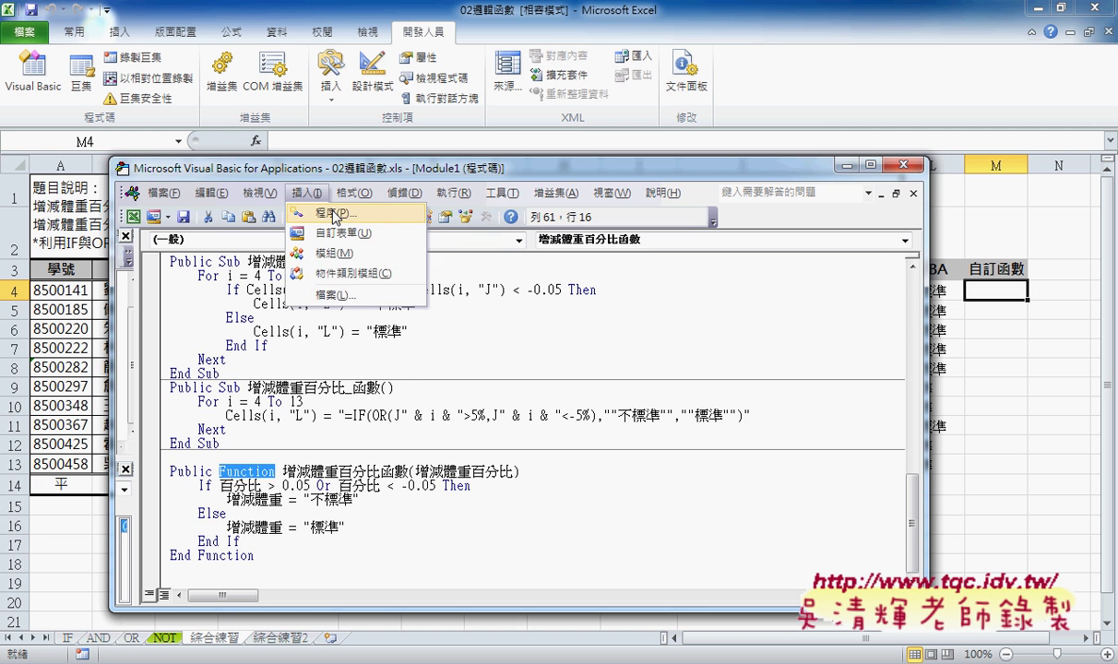
{"action": "left_click", "coordinate": [327, 213]}
{"action": "left_click", "coordinate": [457, 238]}
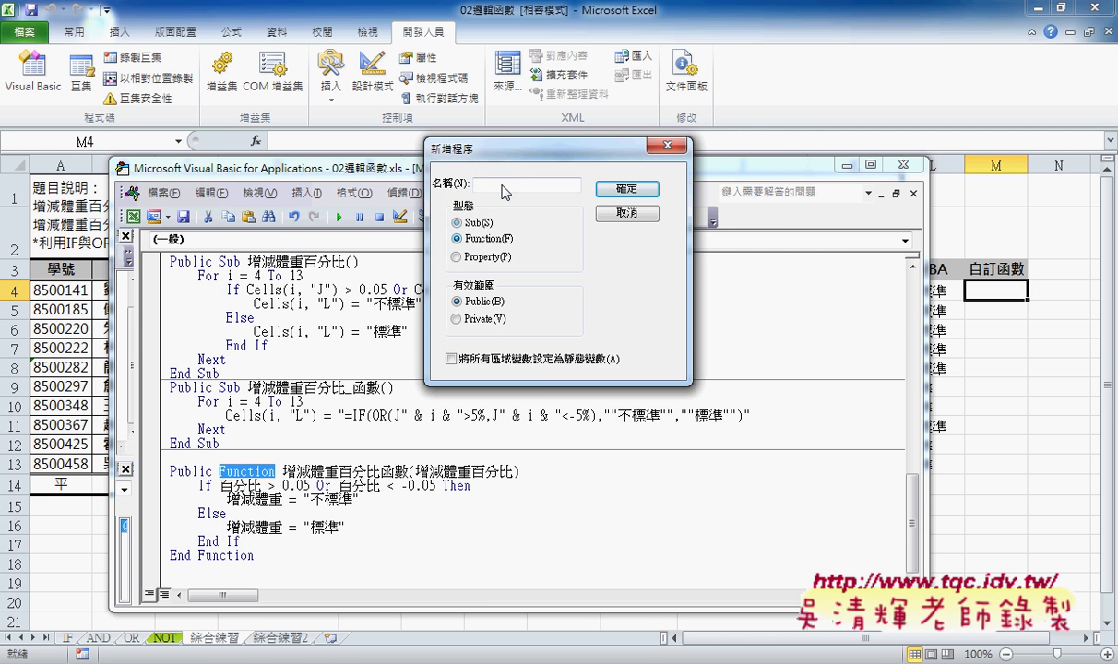
{"action": "left_click_drag", "start_coordinate": [520, 159], "coordinate": [635, 159]}
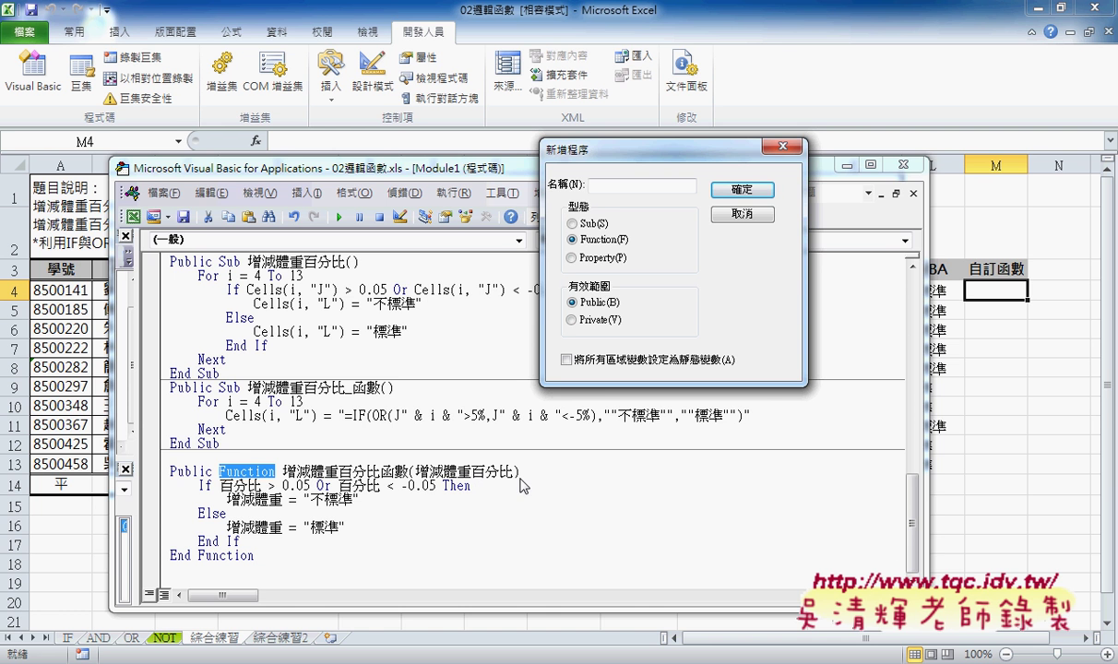
{"action": "left_click", "coordinate": [743, 214]}
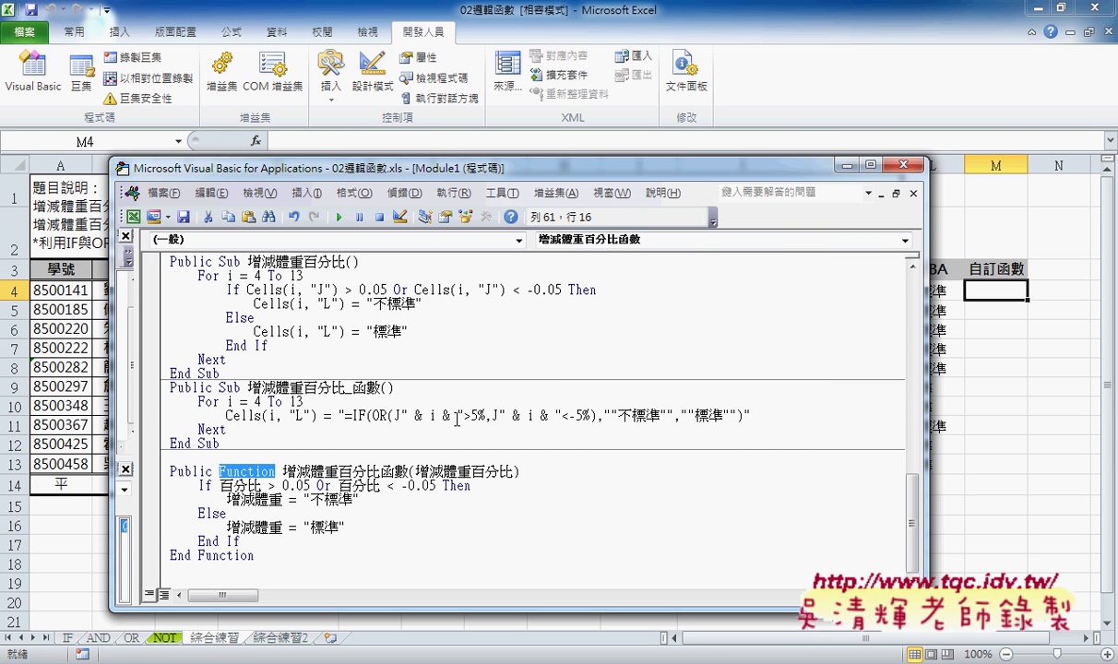
Replace both 百分比 references in the If condition with the parameter 增減體重百分比.
{"action": "double_click", "coordinate": [208, 487]}
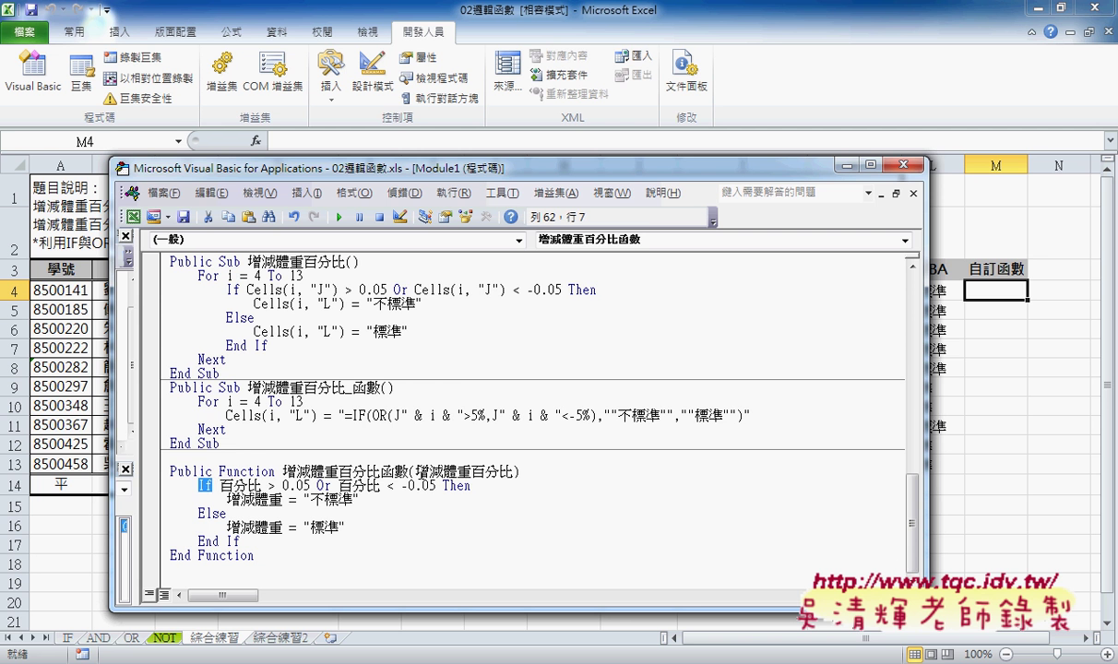
{"action": "left_click_drag", "start_coordinate": [415, 472], "coordinate": [514, 472]}
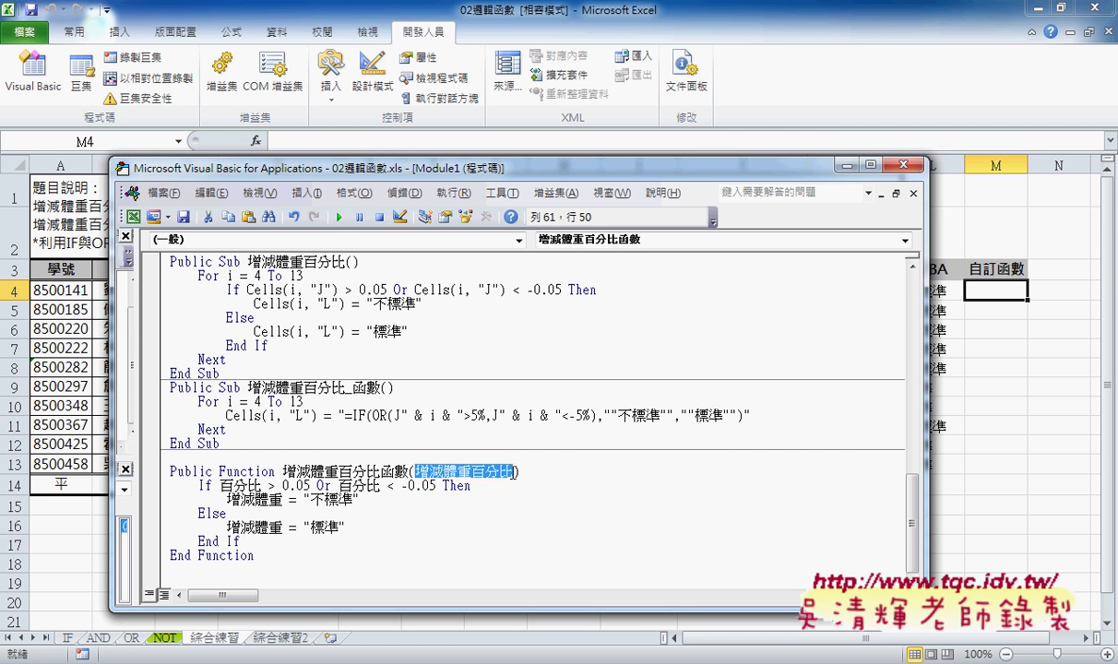
{"action": "key", "text": "ctrl+c"}
{"action": "double_click", "coordinate": [239, 486]}
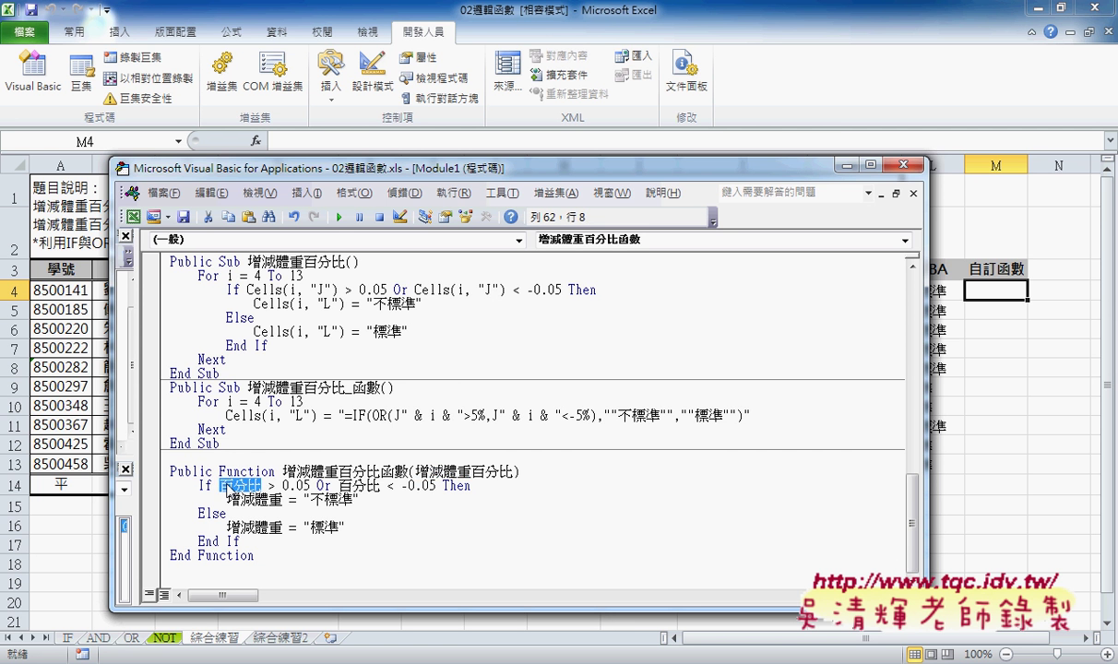
{"action": "key", "text": "ctrl+v"}
{"action": "double_click", "coordinate": [415, 486]}
{"action": "key", "text": "ctrl+v"}
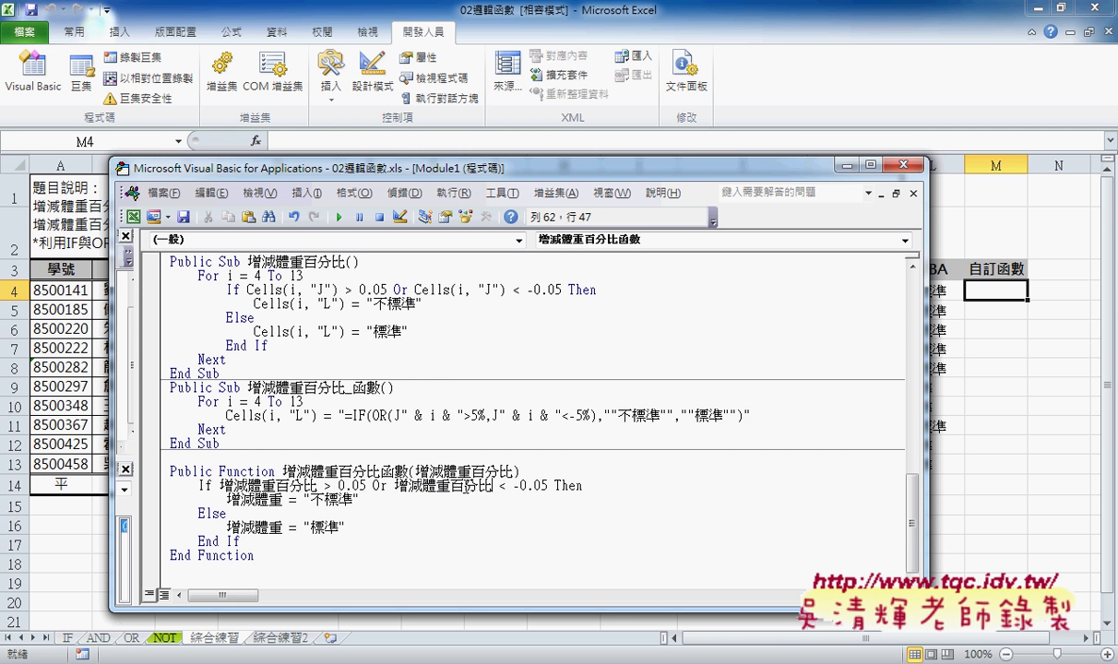
Make the If and Else branches assign their result to 增減體重百分比函數.
{"action": "left_click_drag", "start_coordinate": [415, 471], "coordinate": [514, 473]}
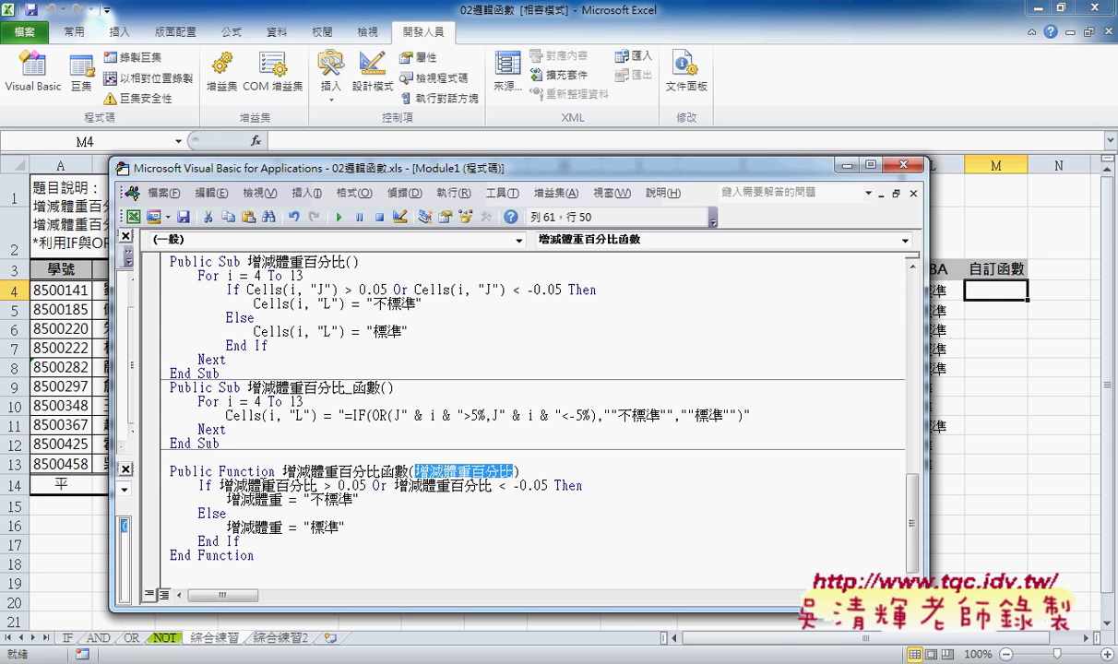
{"action": "mouse_move", "coordinate": [423, 486]}
{"action": "left_mouse_down"}
{"action": "mouse_move", "coordinate": [434, 487]}
{"action": "mouse_move", "coordinate": [282, 472]}
{"action": "left_mouse_up"}
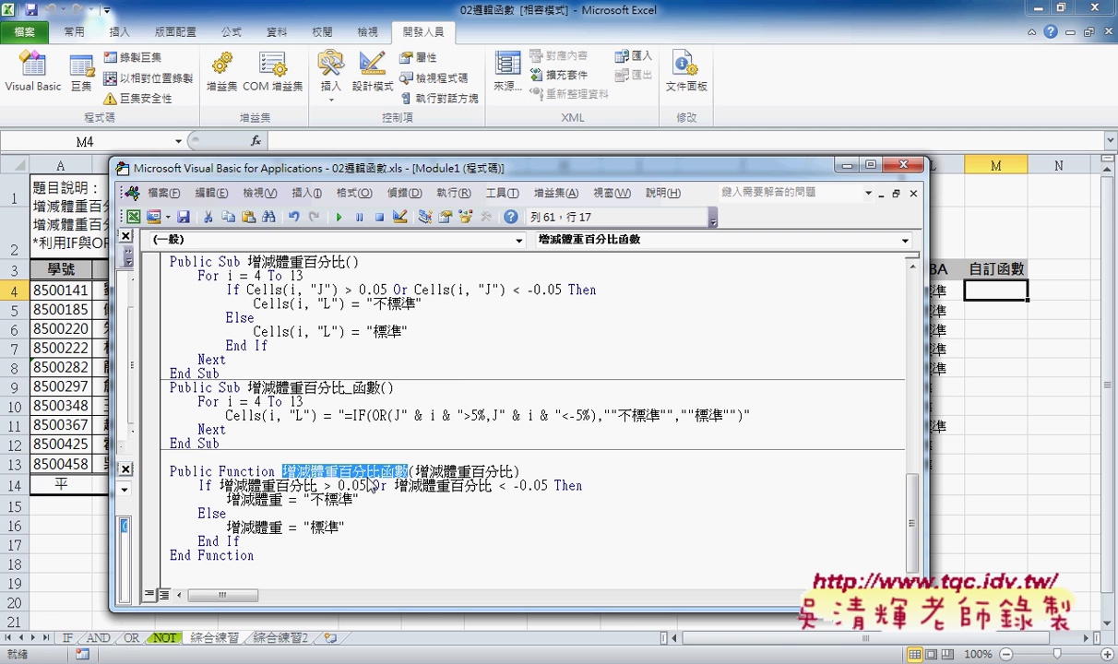
{"action": "left_click_drag", "start_coordinate": [283, 499], "coordinate": [227, 499]}
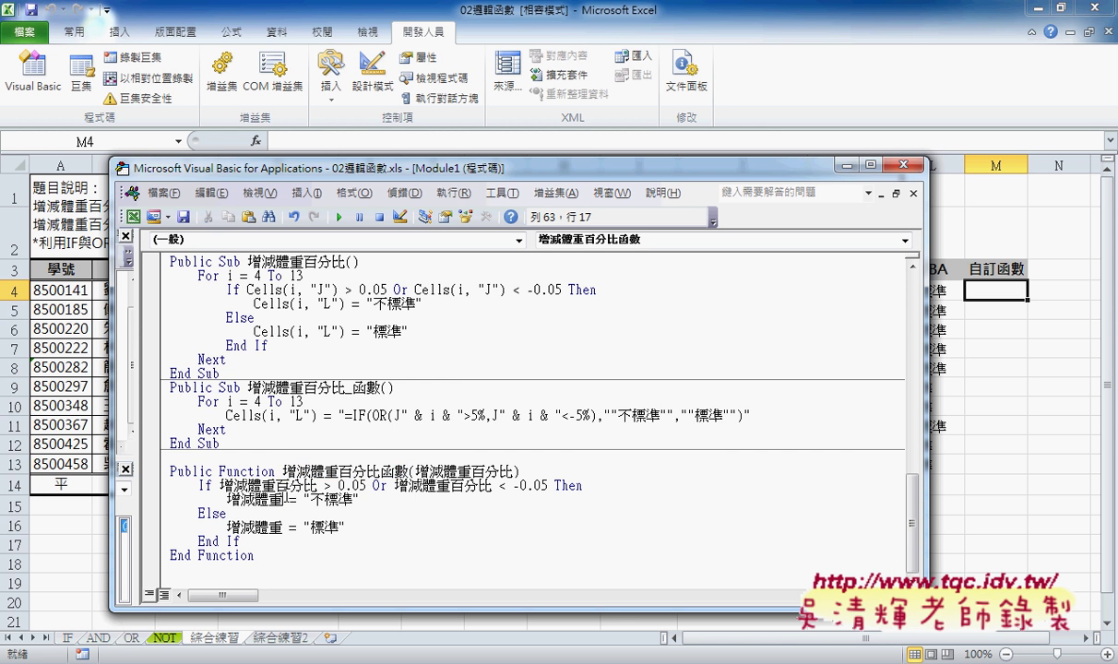
{"action": "key", "text": "ctrl+v"}
{"action": "left_click_drag", "start_coordinate": [283, 527], "coordinate": [227, 527]}
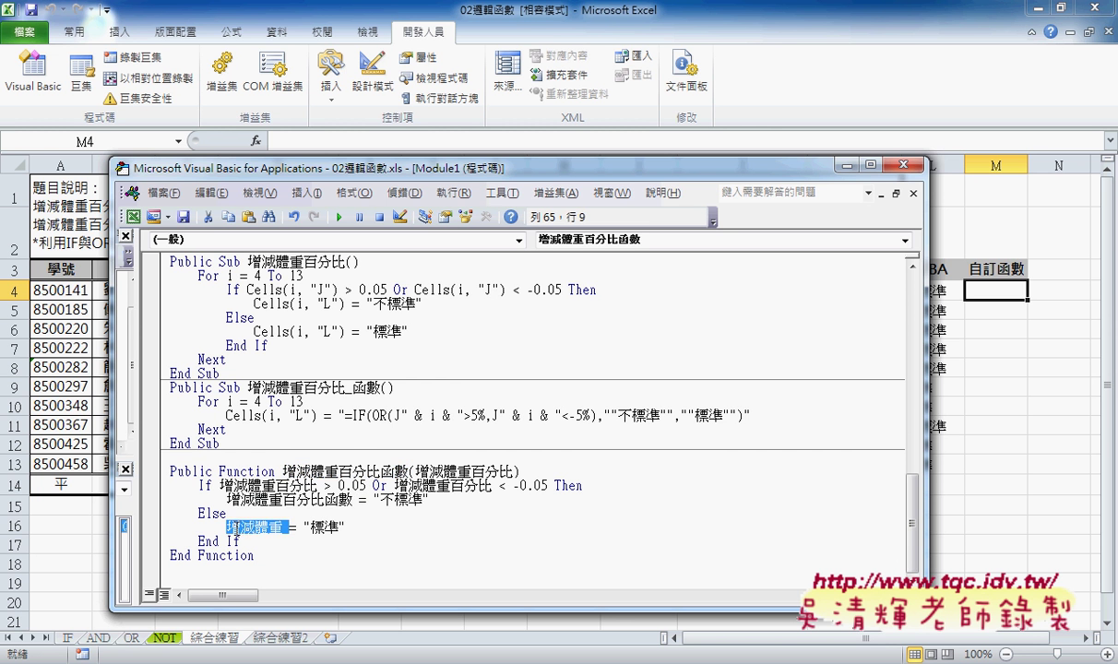
{"action": "key", "text": "ctrl+v"}
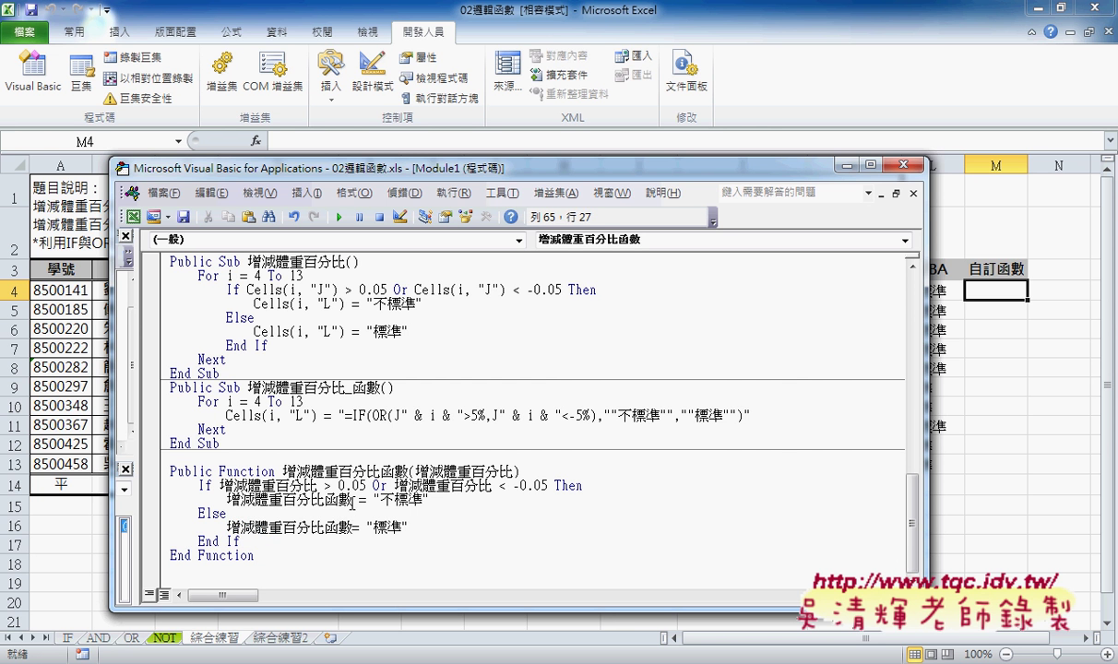
Highlight the condition, its 不標準 result and the function-name return value to review.
{"action": "left_click_drag", "start_coordinate": [353, 499], "coordinate": [240, 499]}
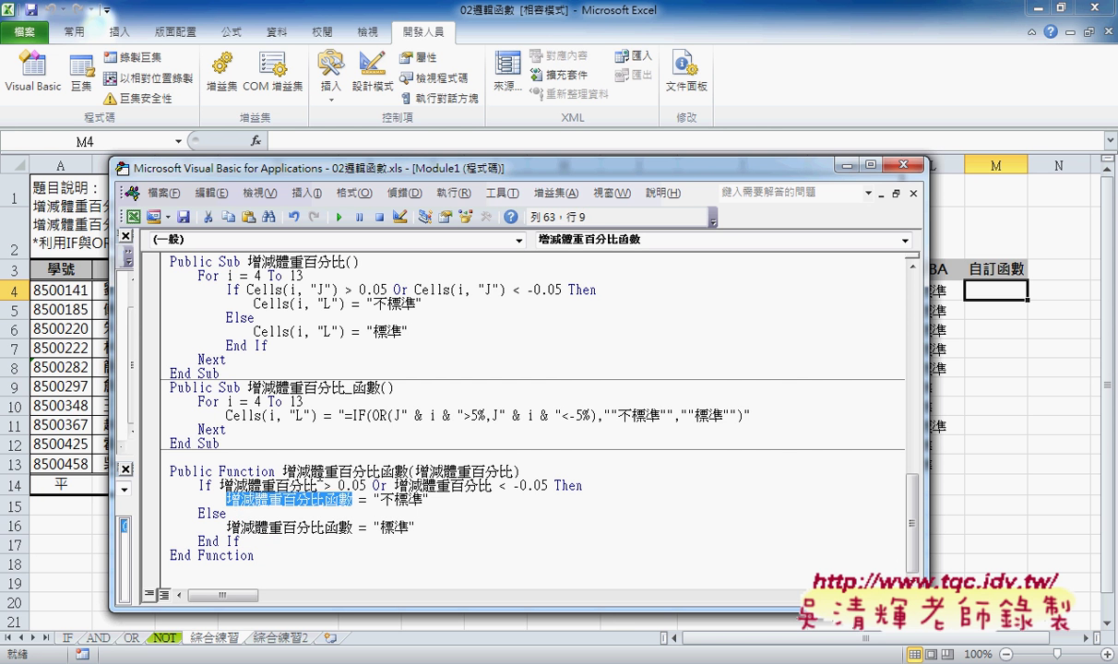
{"action": "left_click", "coordinate": [446, 472]}
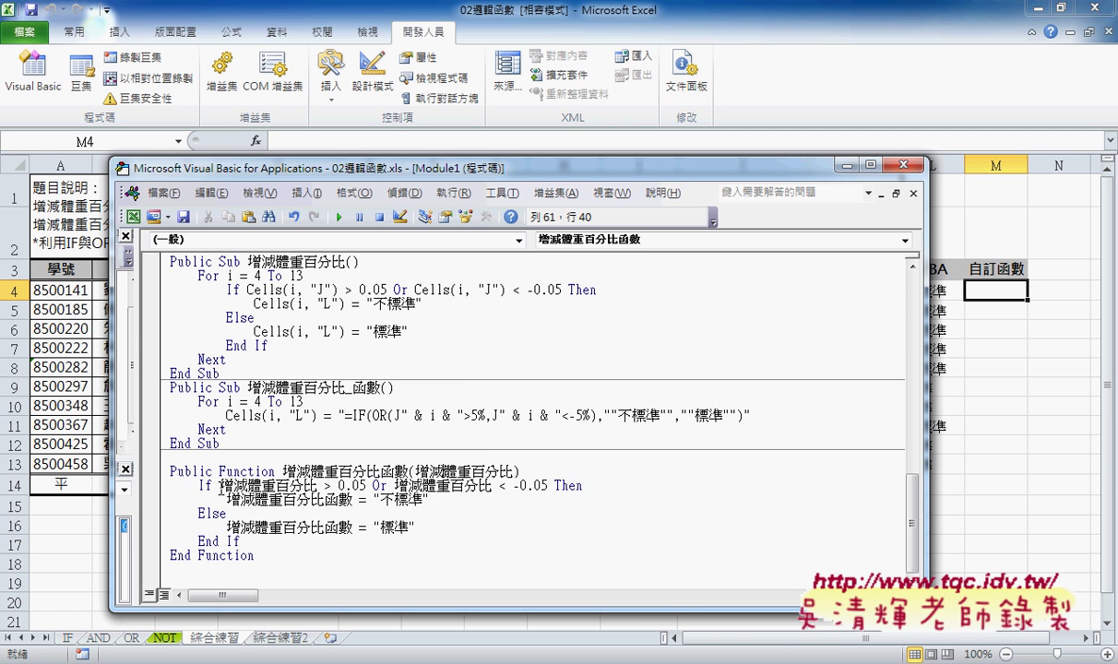
{"action": "mouse_move", "coordinate": [220, 485]}
{"action": "left_mouse_down"}
{"action": "mouse_move", "coordinate": [445, 497]}
{"action": "mouse_move", "coordinate": [548, 485]}
{"action": "left_mouse_up"}
{"action": "left_click_drag", "start_coordinate": [352, 499], "coordinate": [226, 500]}
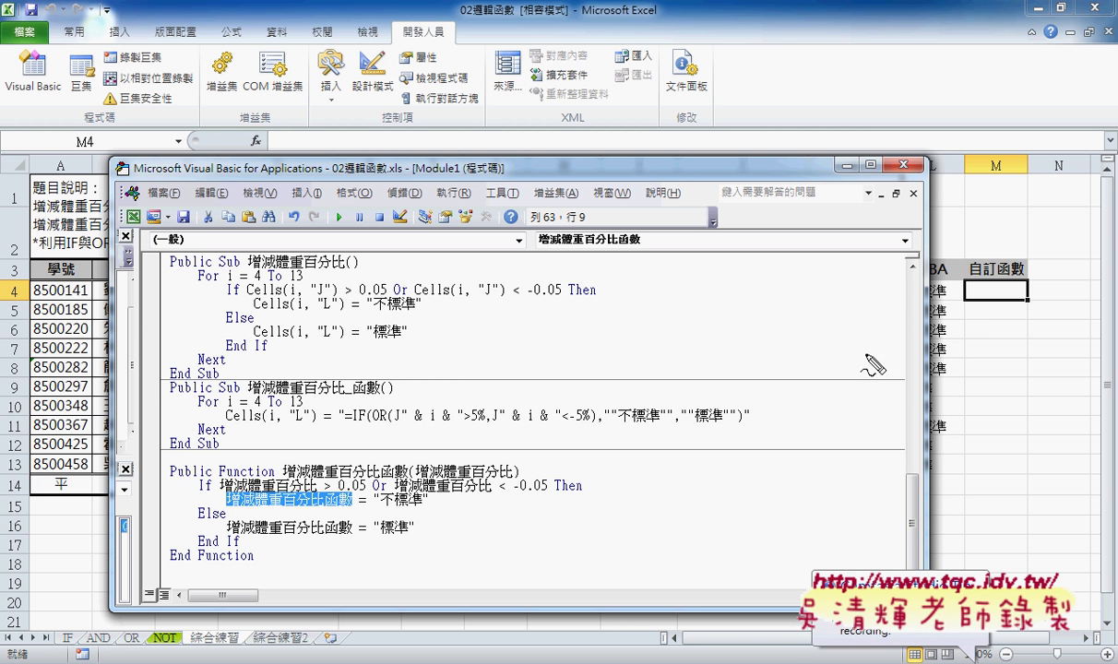
Annotate cell M4 and draw a link from the function code to it.
{"action": "left_click_drag", "start_coordinate": [1023, 286], "coordinate": [1025, 302]}
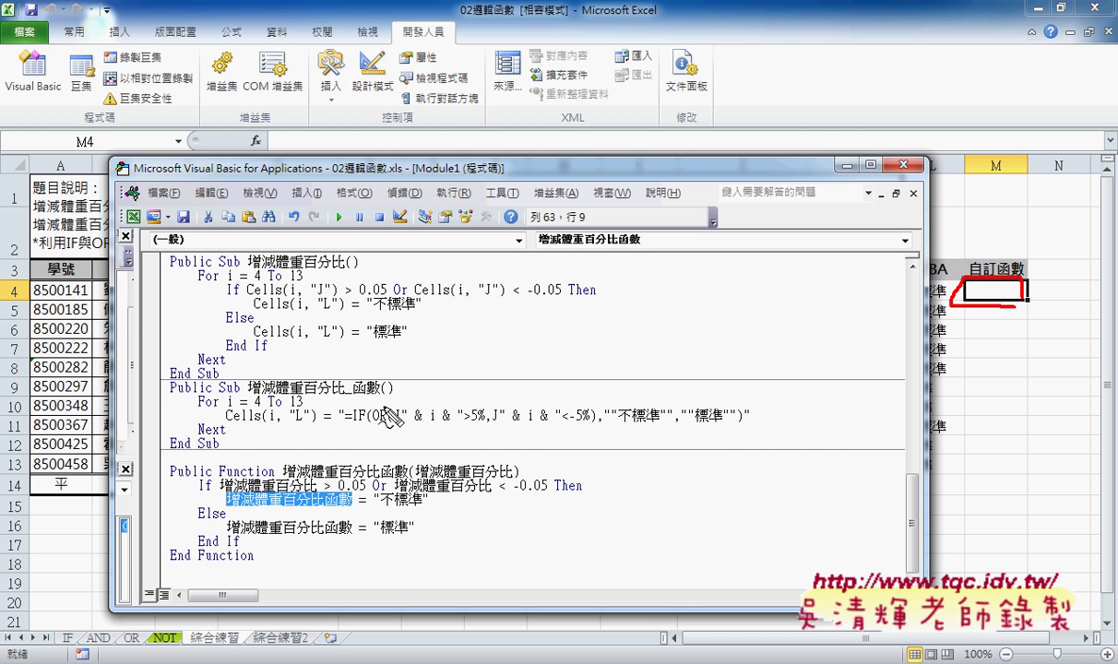
{"action": "mouse_move", "coordinate": [331, 462]}
{"action": "left_mouse_down"}
{"action": "mouse_move", "coordinate": [939, 292]}
{"action": "mouse_move", "coordinate": [923, 301]}
{"action": "left_mouse_up"}
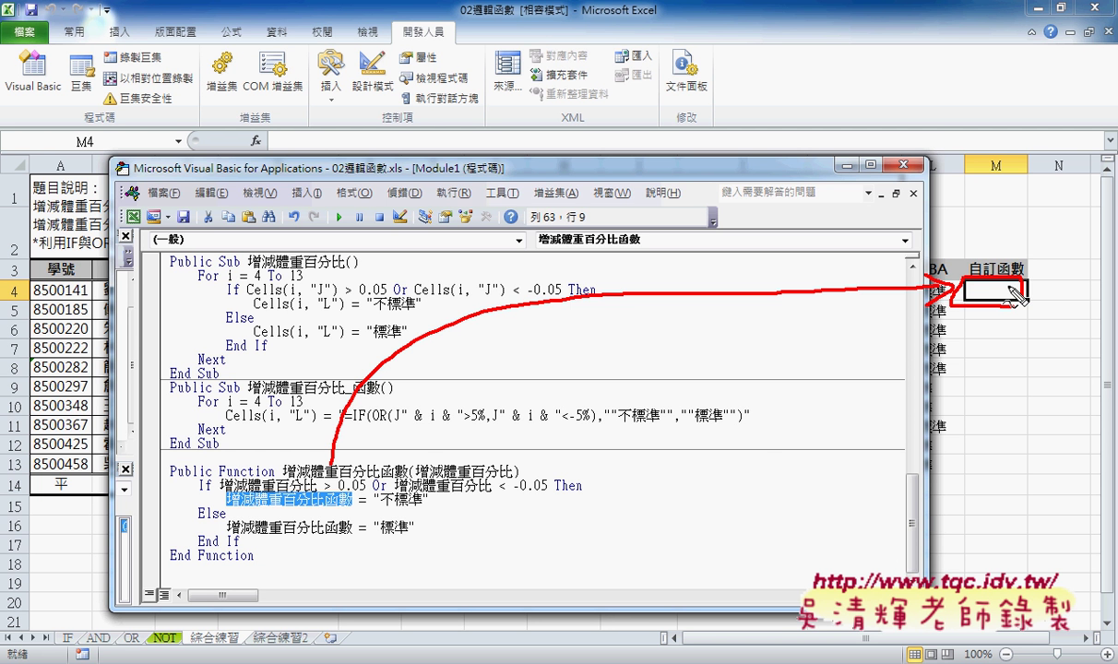
{"action": "key", "text": "Escape"}
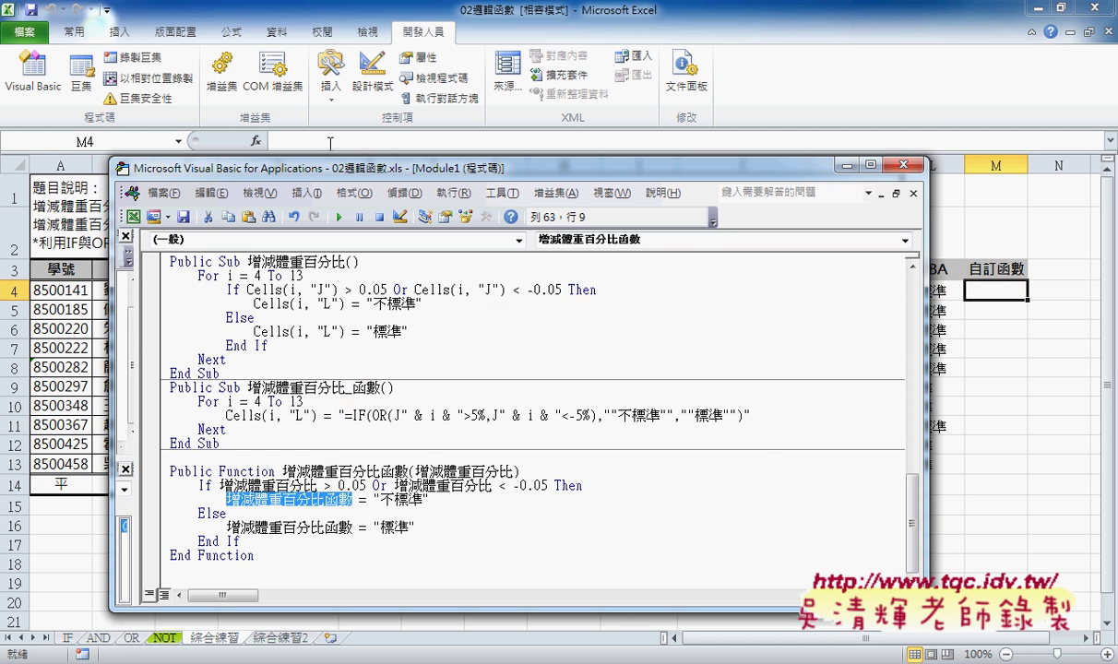
Enter =增減體重百分比函數(J4) in M4 and fill it down to M13.
{"action": "left_click", "coordinate": [254, 140]}
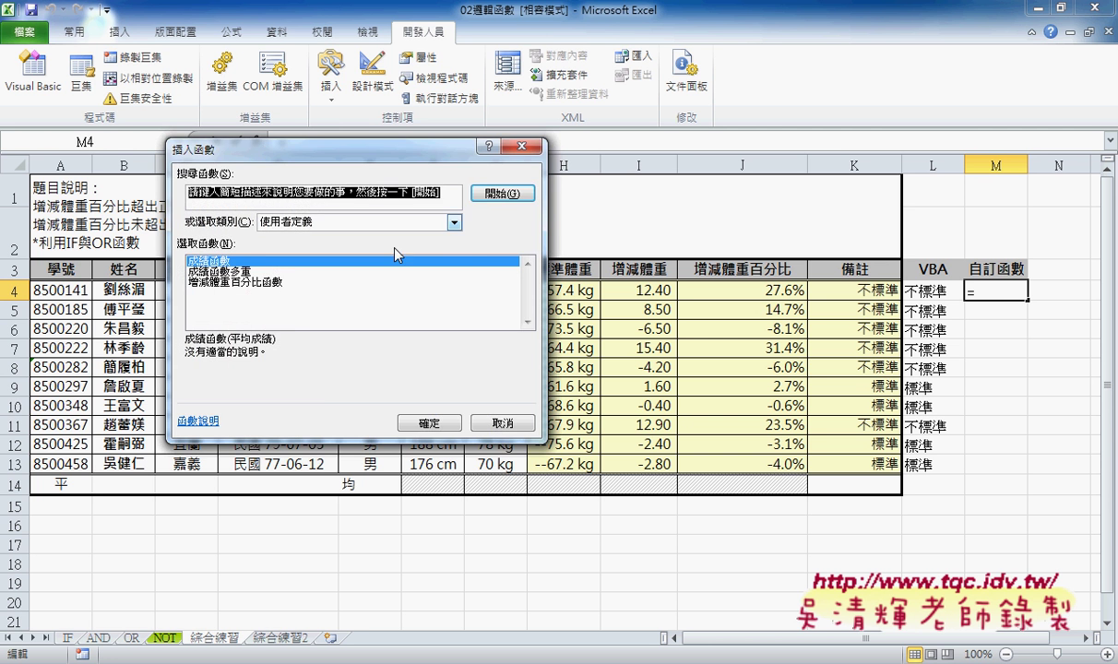
{"action": "left_click", "coordinate": [253, 281]}
{"action": "left_click", "coordinate": [431, 422]}
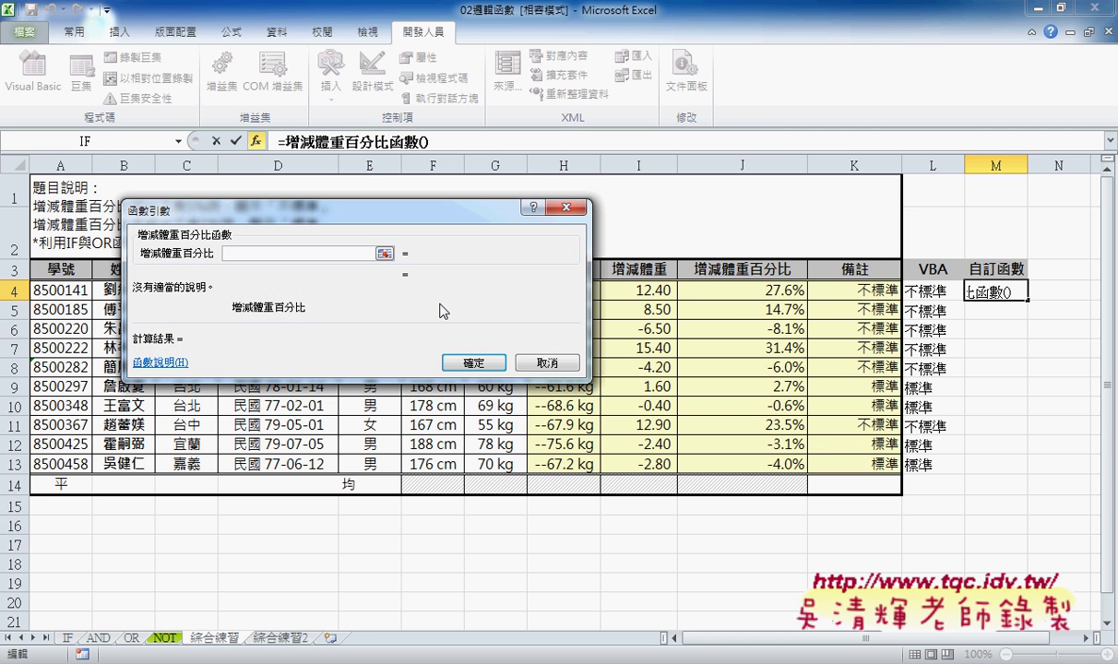
{"action": "left_click", "coordinate": [754, 292]}
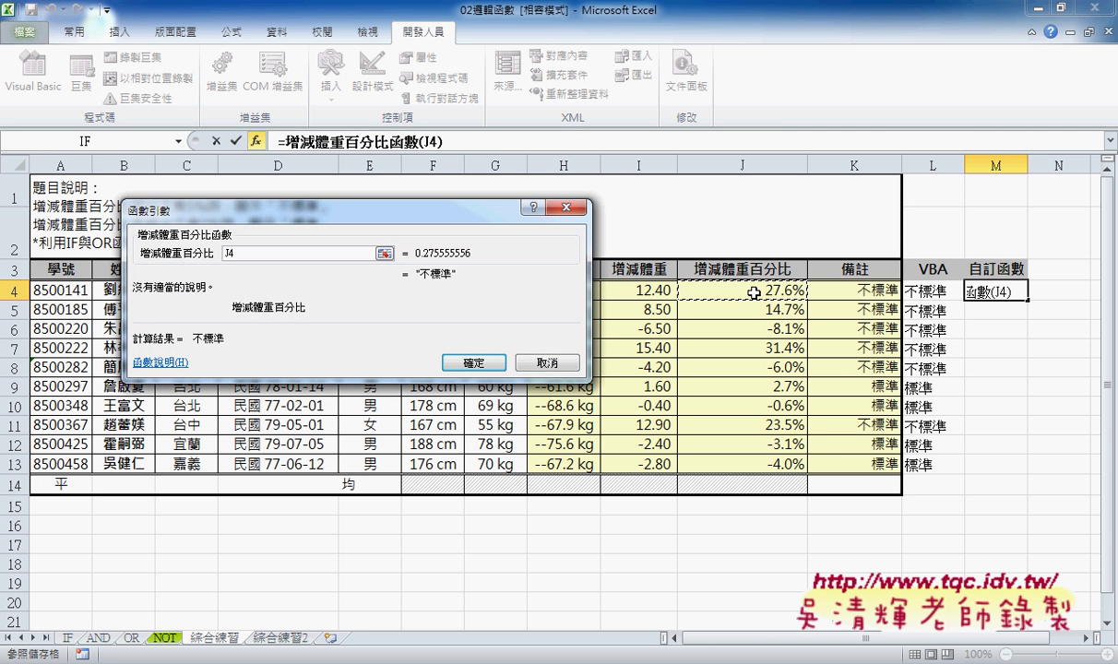
{"action": "left_click", "coordinate": [473, 364]}
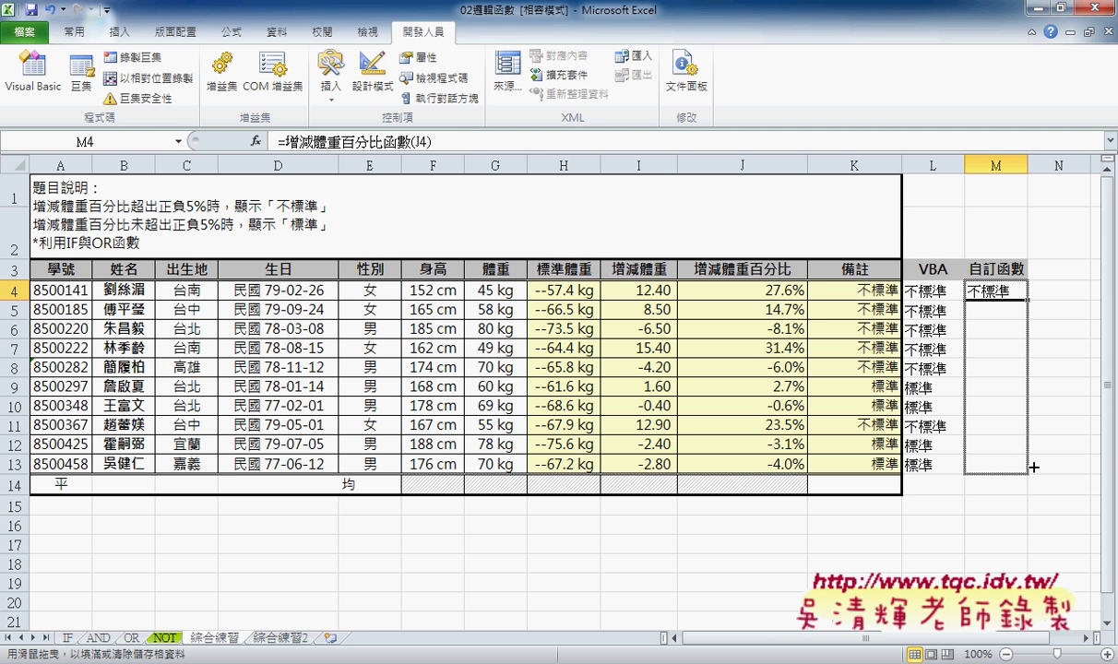
{"action": "left_click_drag", "start_coordinate": [1030, 299], "coordinate": [1025, 466]}
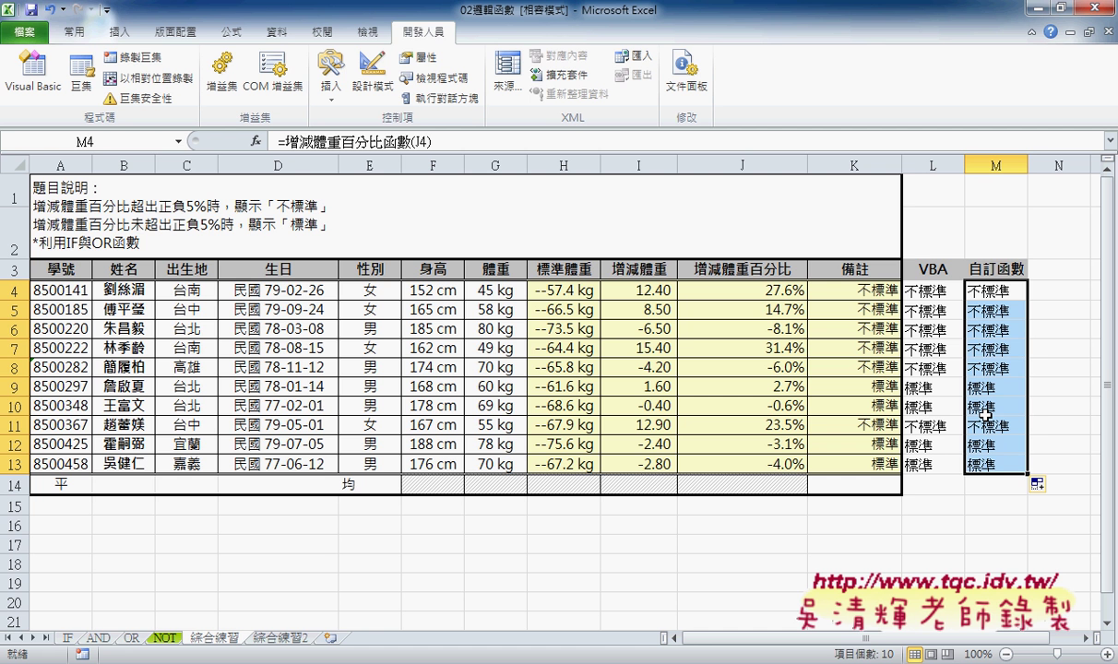
Reopen M4's function arguments to check them, closing without changes.
{"action": "left_click", "coordinate": [976, 294]}
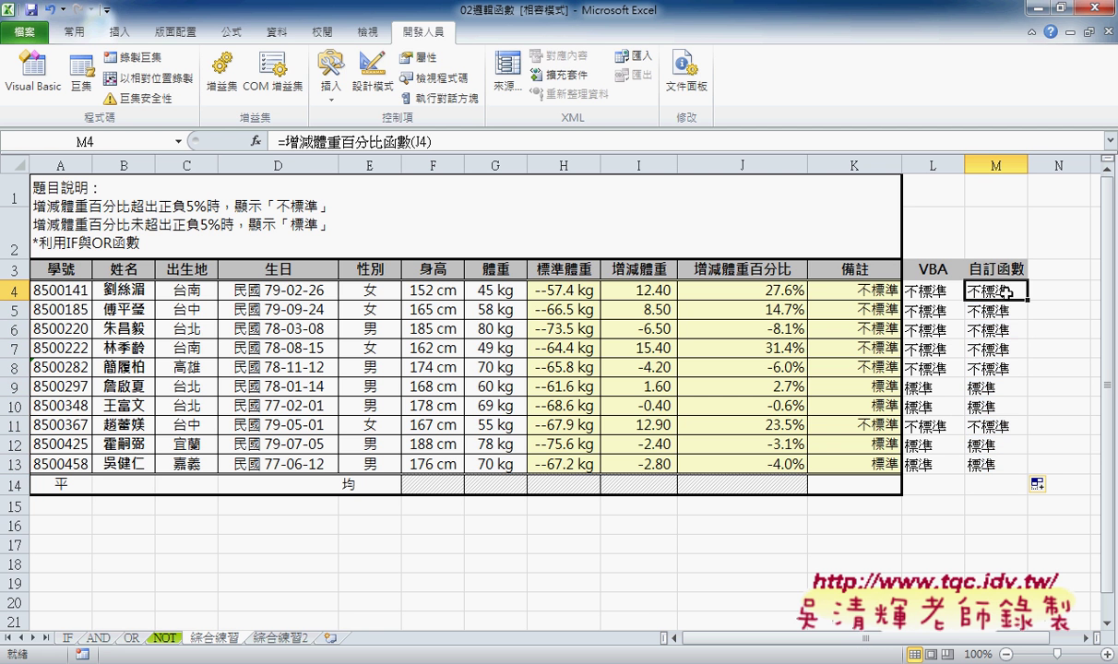
{"action": "left_click", "coordinate": [320, 142]}
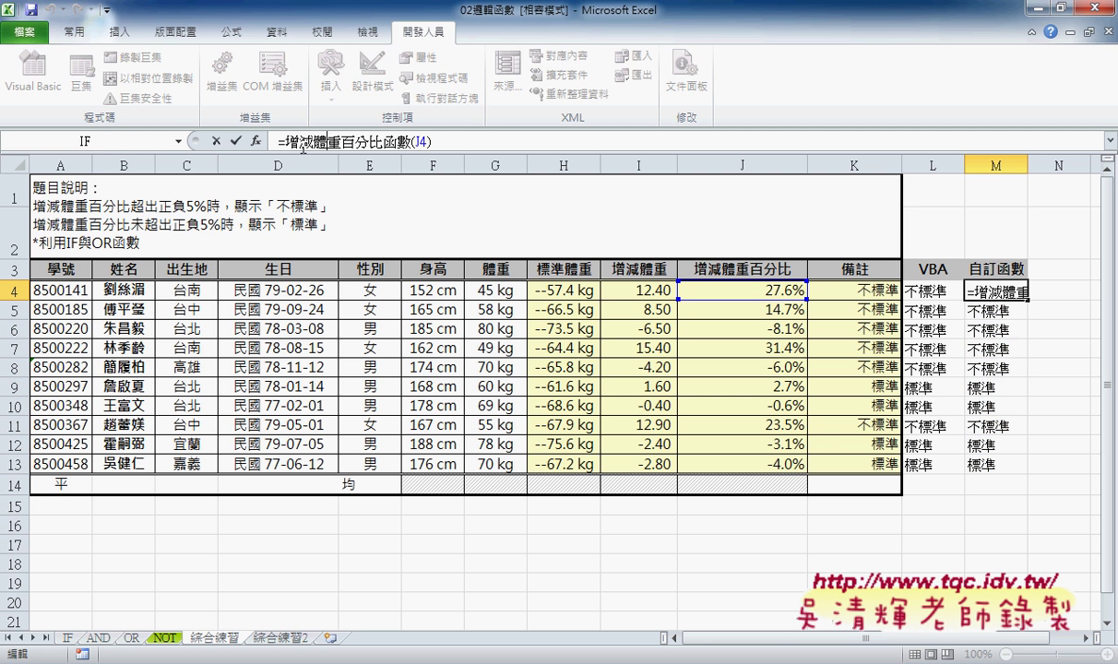
{"action": "left_click", "coordinate": [255, 142]}
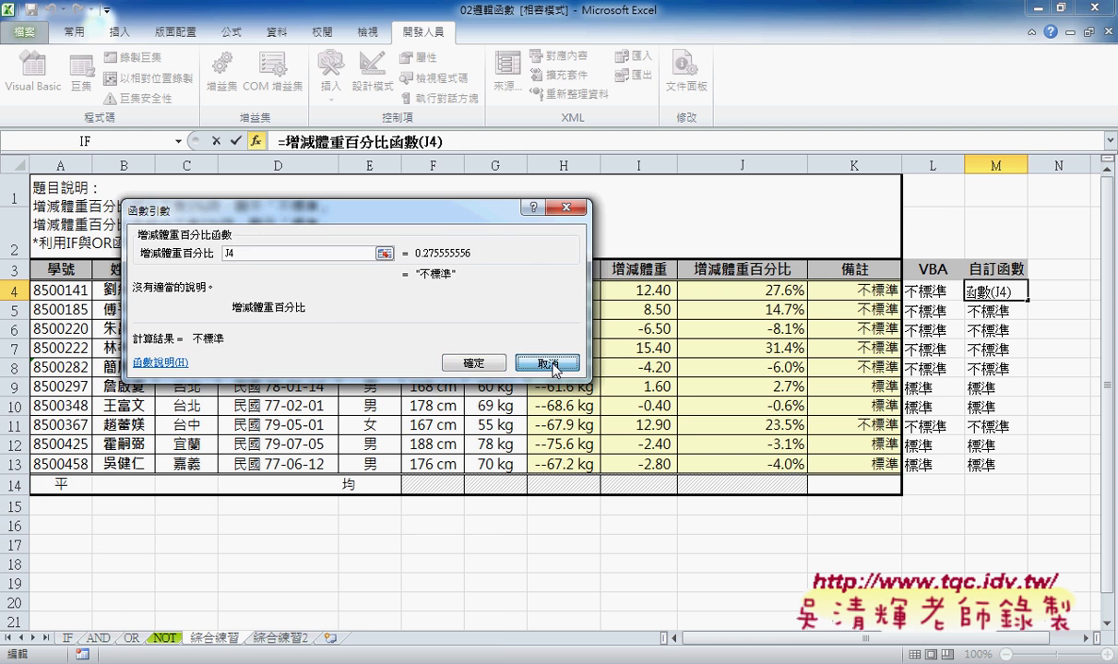
{"action": "left_click", "coordinate": [473, 361]}
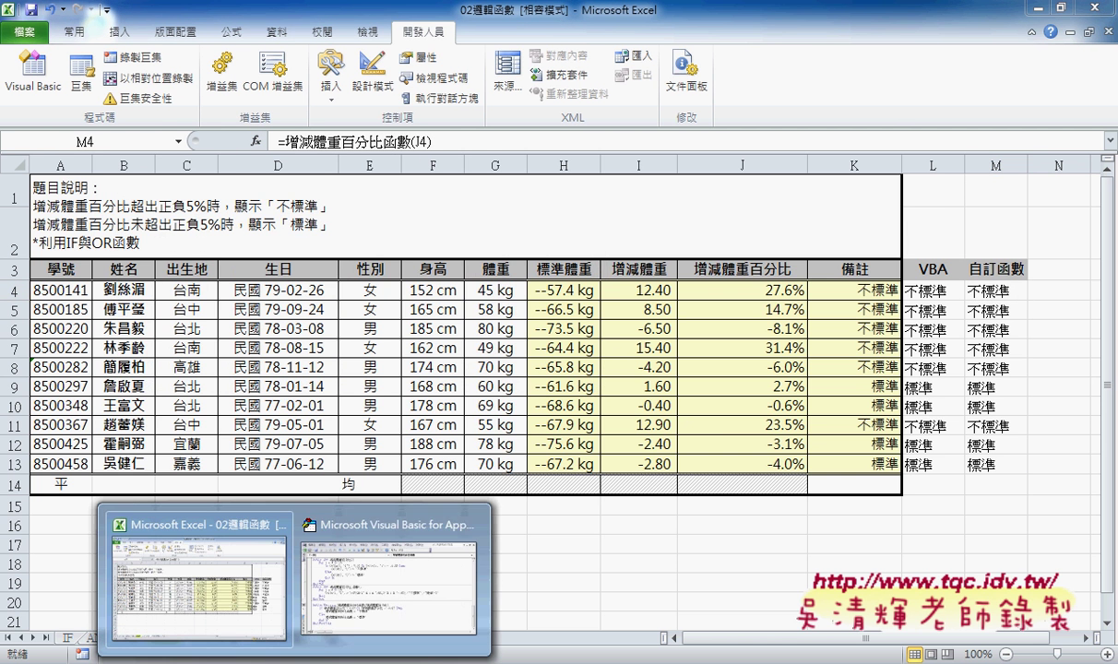
Return to the VBA editor, dismiss a new 程序, and highlight the parameter 增減體重百分比.
{"action": "left_click", "coordinate": [369, 553]}
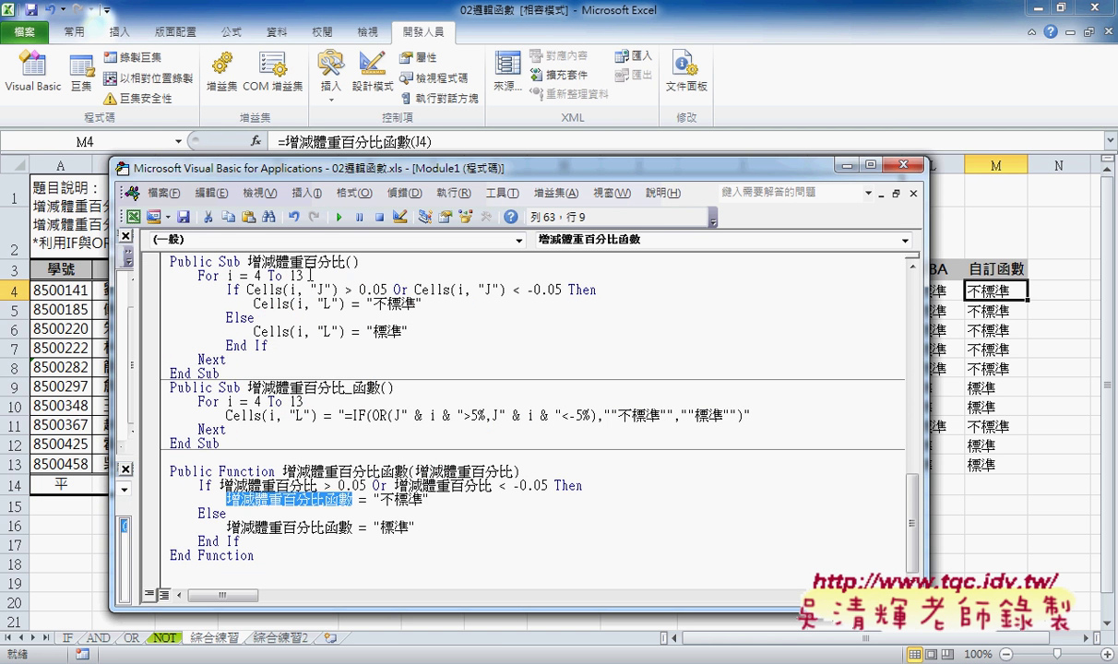
{"action": "left_click", "coordinate": [307, 193]}
{"action": "left_click", "coordinate": [319, 214]}
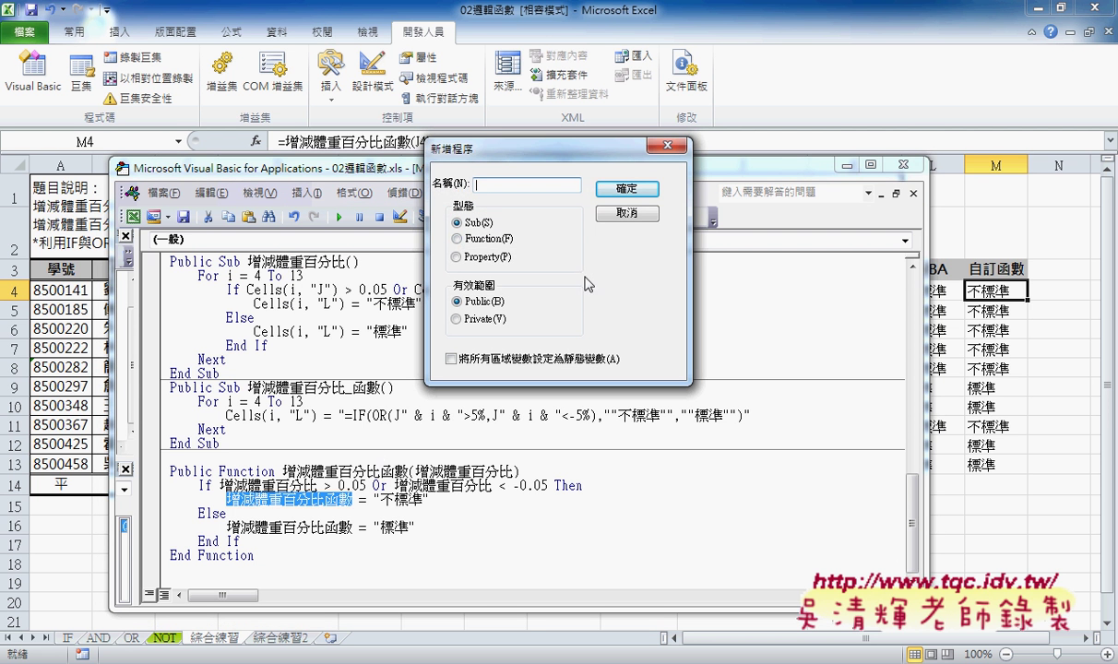
{"action": "left_click", "coordinate": [614, 213]}
{"action": "left_click_drag", "start_coordinate": [416, 472], "coordinate": [513, 469]}
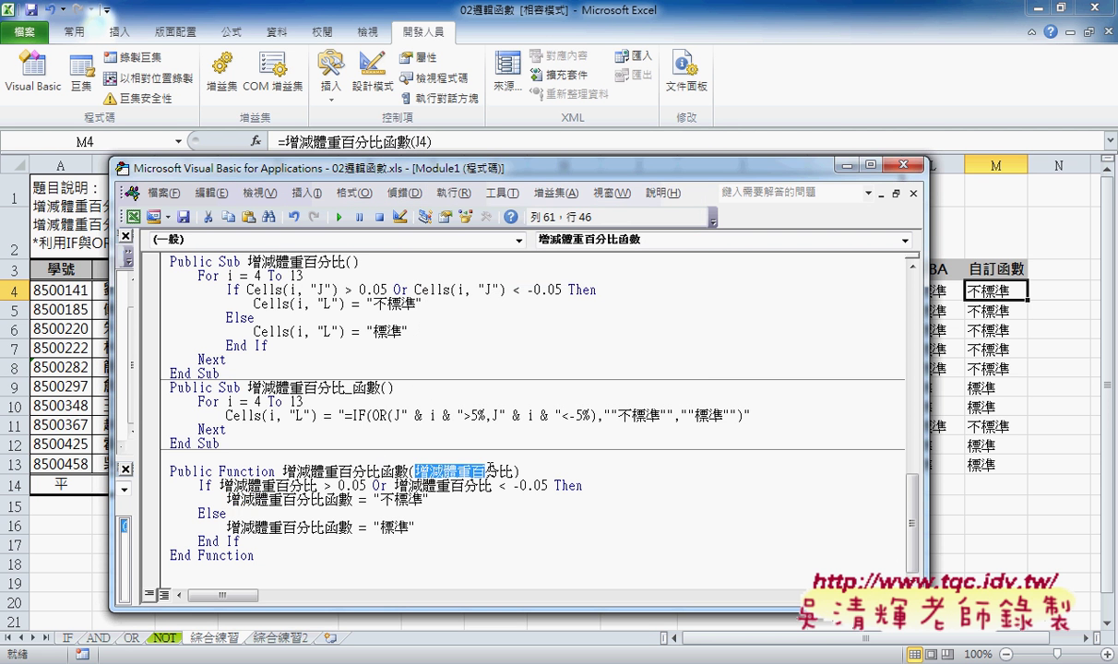